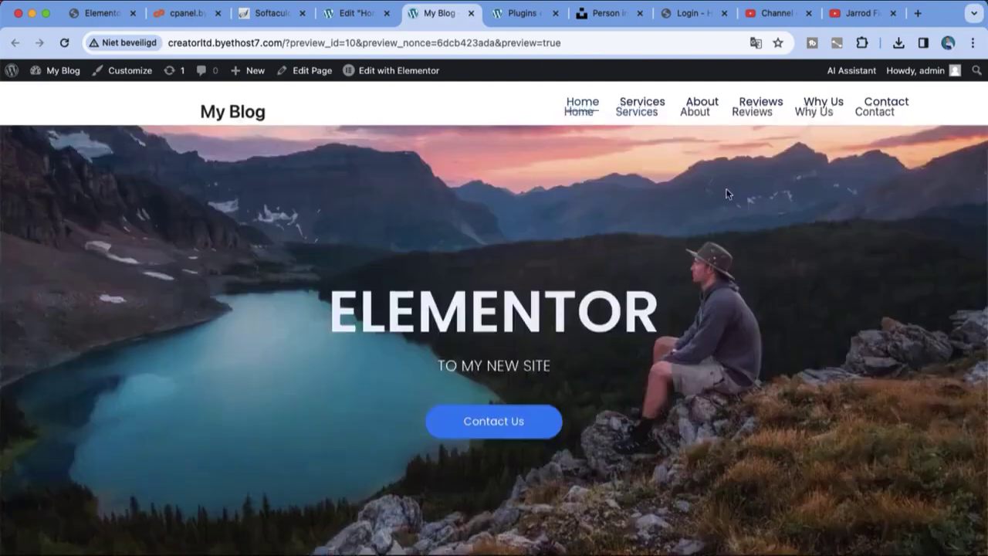
# Step: Scroll through the ELEMENTOR home page preview and jump to its Services section
pyautogui.scroll(-2, 725, 194)
pyautogui.click(659, 104)
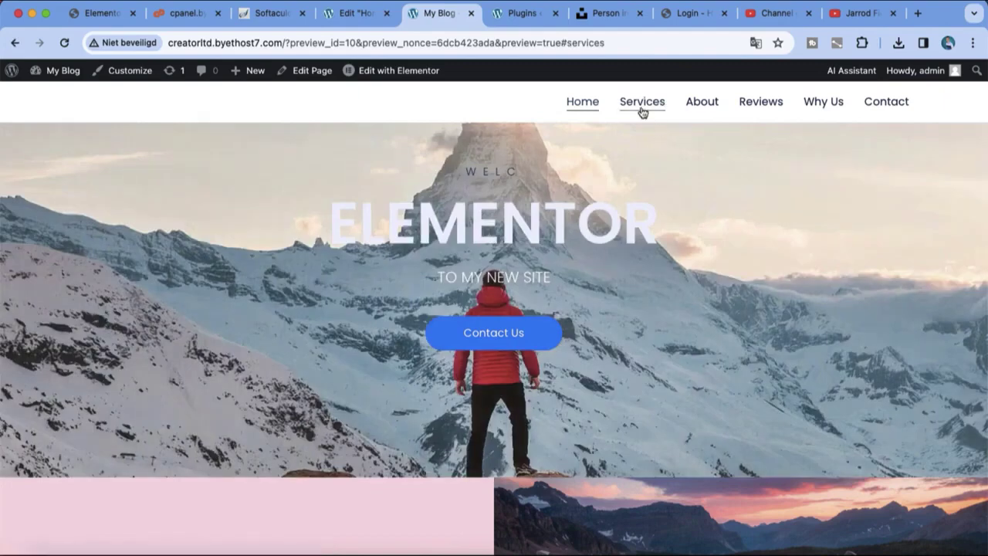
pyautogui.scroll(2, 714, 511)
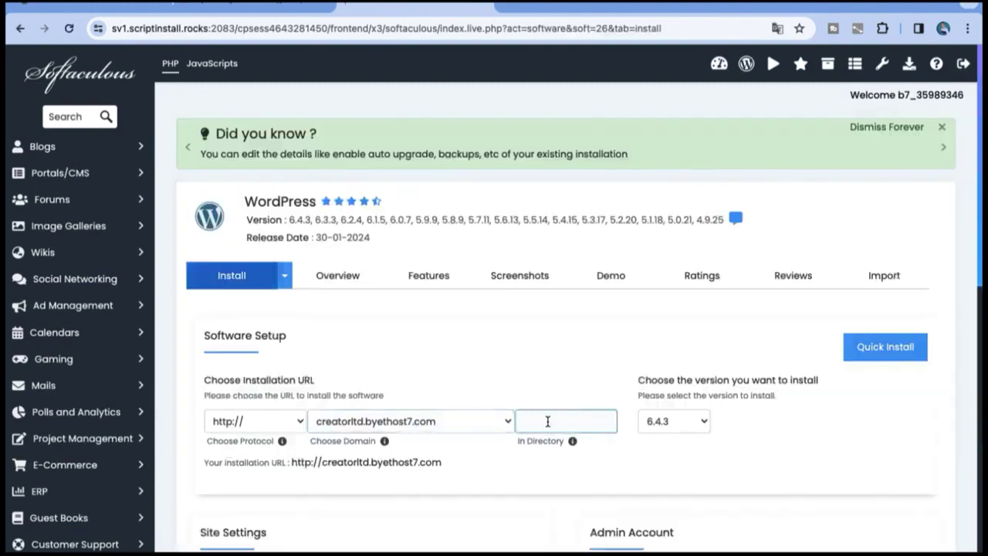
# Step: Set the install directory to 'elementor'
pyautogui.click(547, 421)
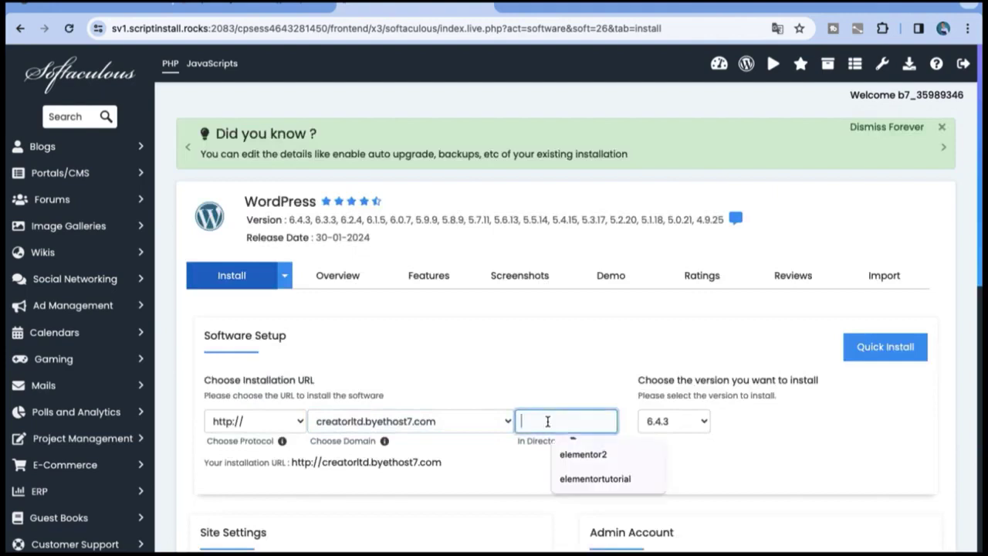
pyautogui.write('elementor')
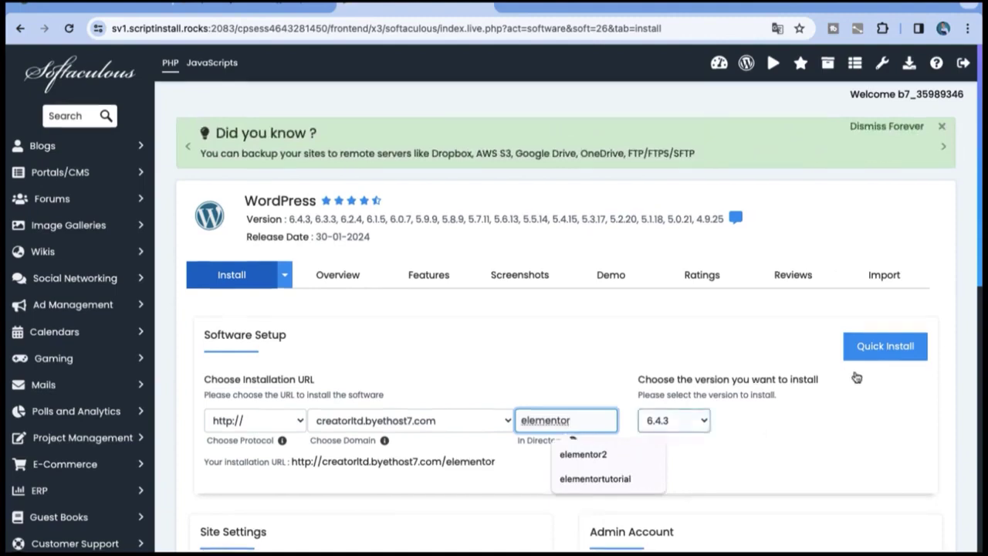
pyautogui.scroll(-3, 853, 378)
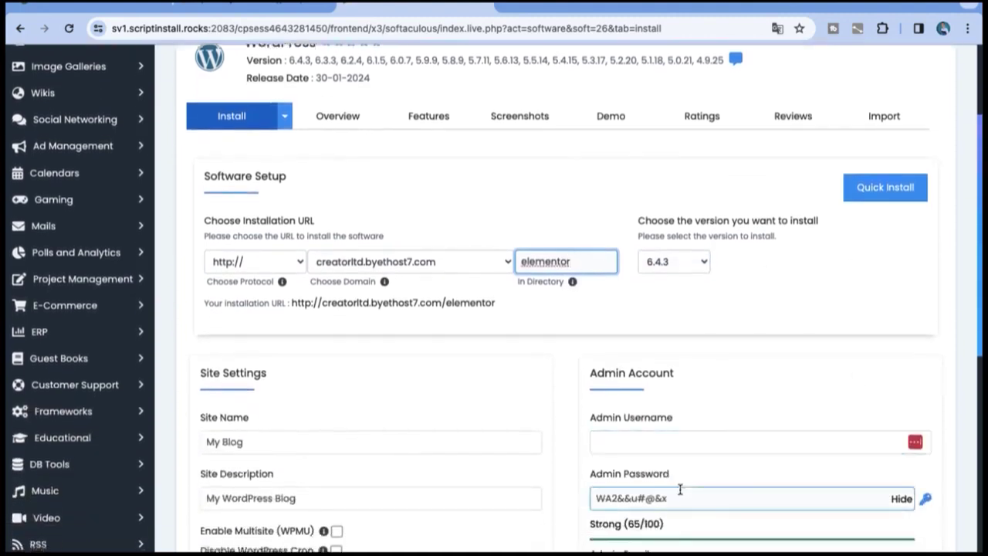
# Step: Fill in the admin username and copy the generated admin password
pyautogui.click(680, 489)
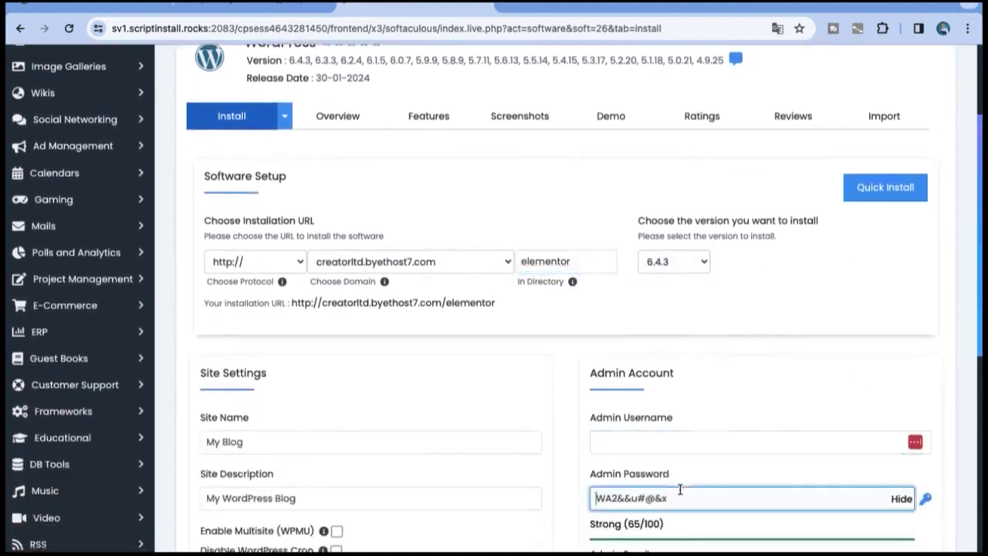
pyautogui.click(597, 439)
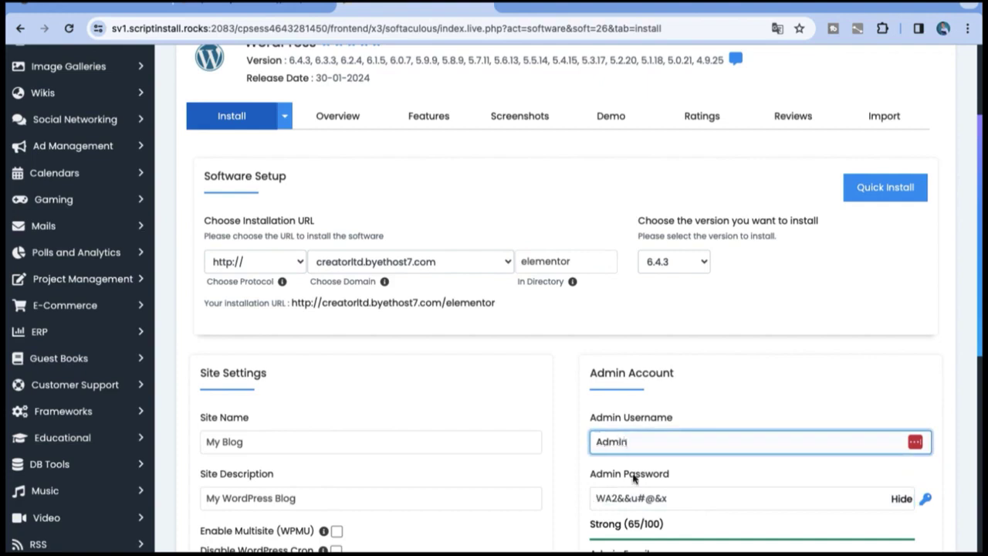
pyautogui.moveTo(697, 500); pyautogui.dragTo(583, 504)
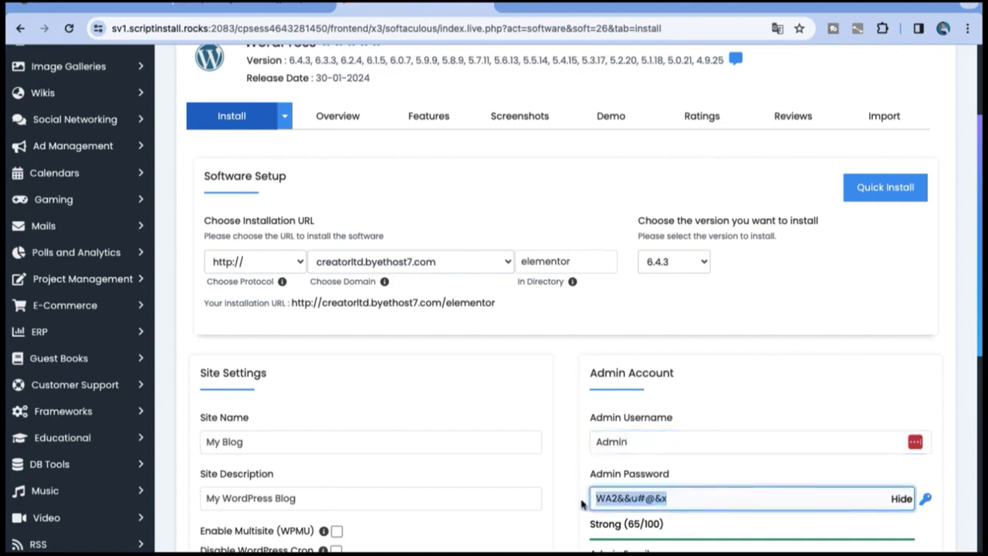
# Step: Rename the site to 'My Elementor Site' and start the WordPress installation
pyautogui.scroll(-3, 653, 436)
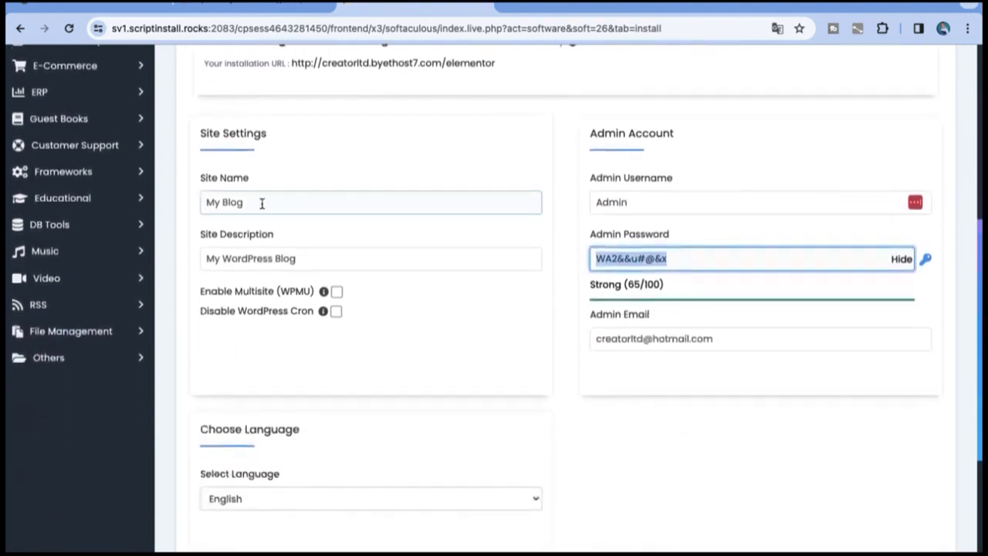
pyautogui.click(262, 203)
pyautogui.hotkey('ctrl', 'a')
pyautogui.write('My E')
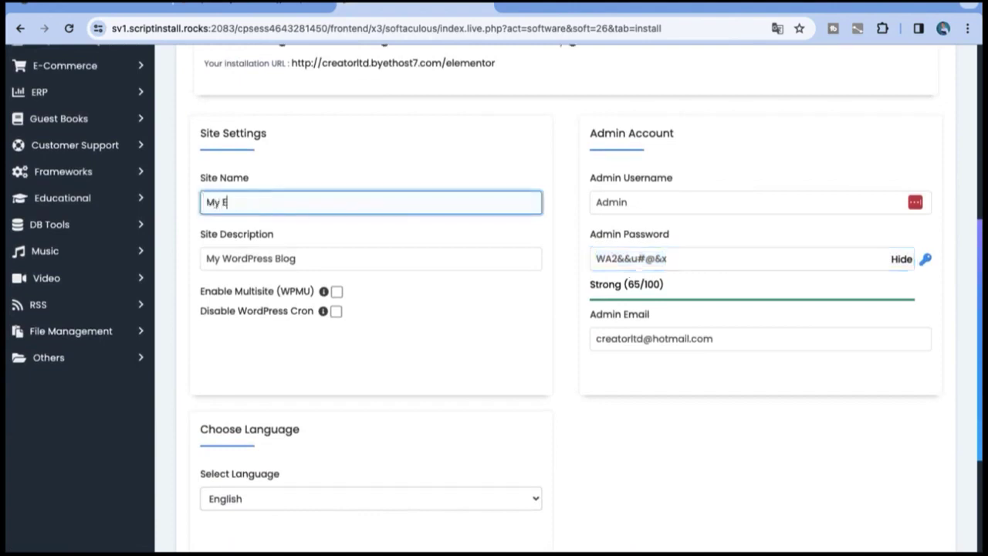
pyautogui.write('lementor')
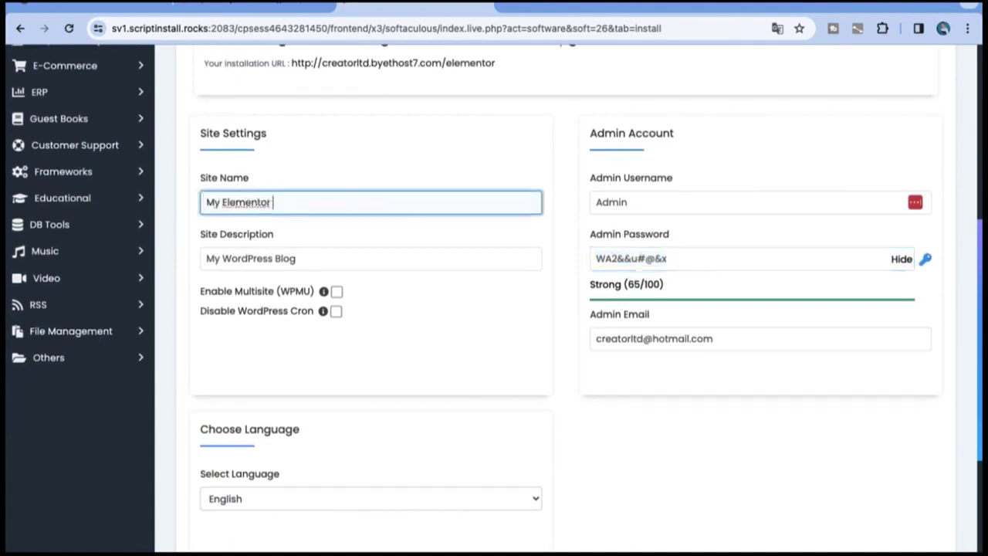
pyautogui.write(' Site')
pyautogui.scroll(-4, 863, 500)
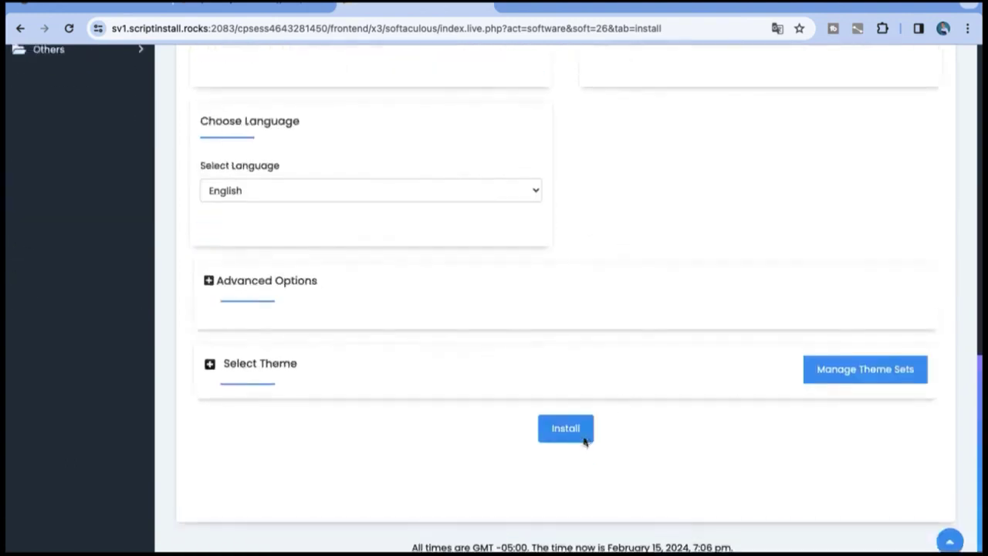
pyautogui.click(585, 439)
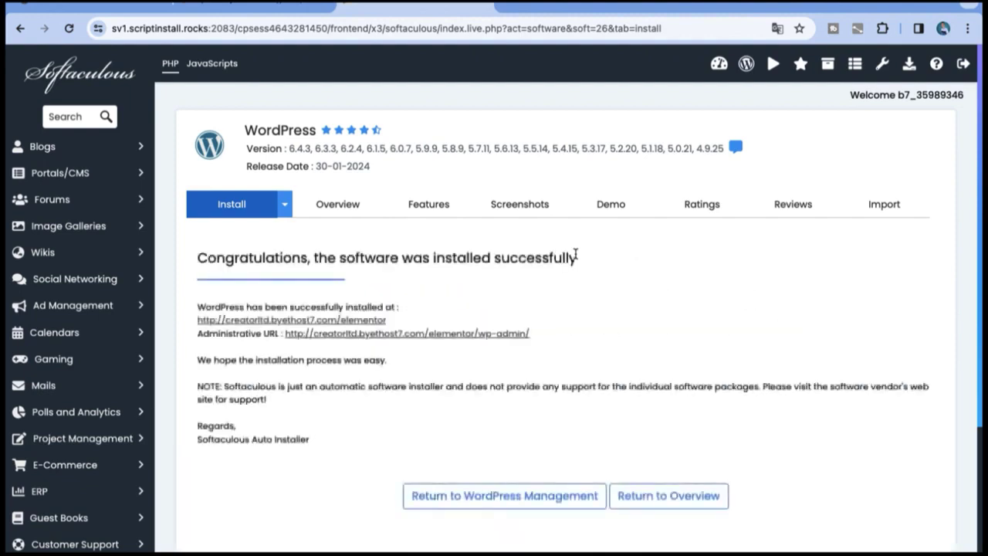
# Step: Visit the new creatorltd.byethost7.com/elementor site and its admin, dismissing the password-manager prompt
pyautogui.click(435, 334)
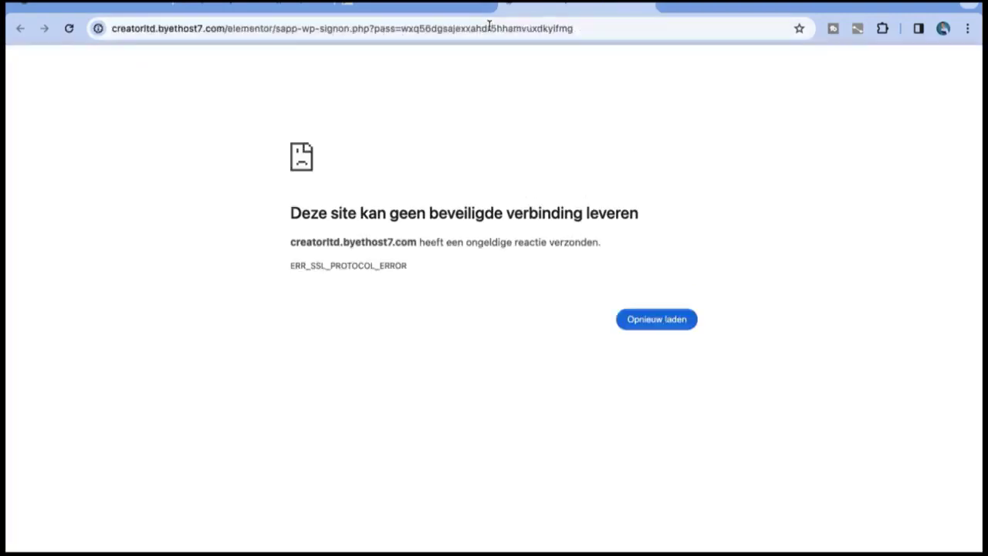
pyautogui.click(459, 15)
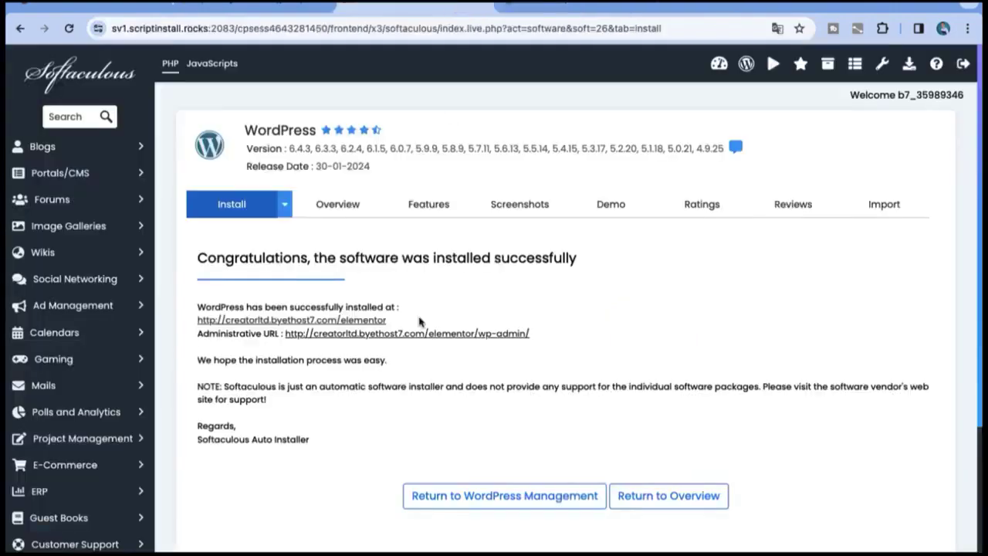
pyautogui.click(379, 323)
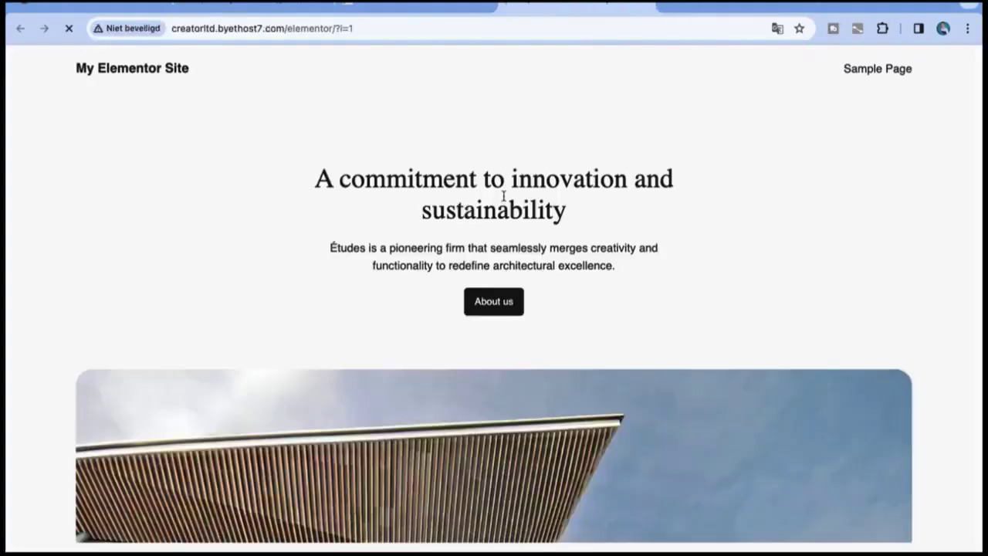
pyautogui.scroll(-5, 677, 324)
pyautogui.scroll(5, 677, 324)
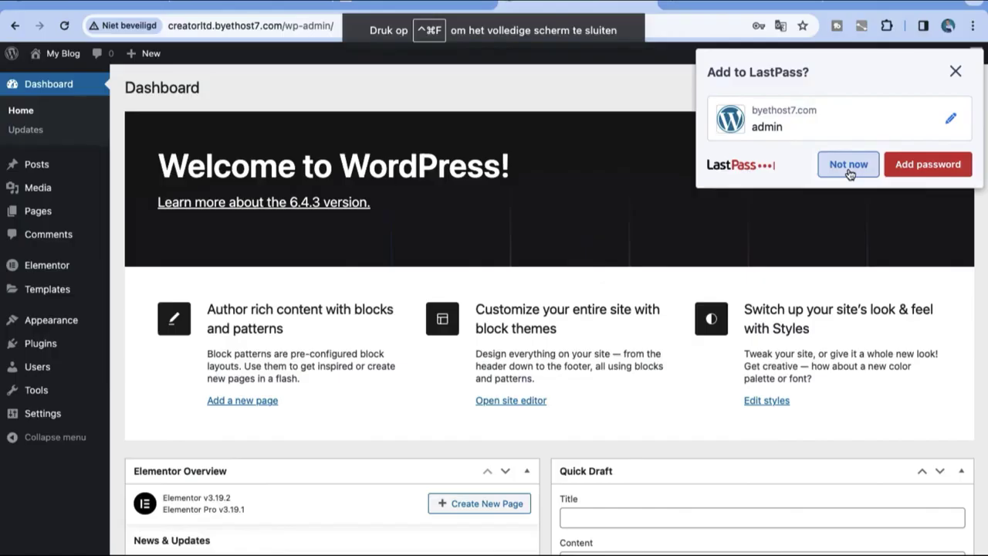
pyautogui.click(848, 165)
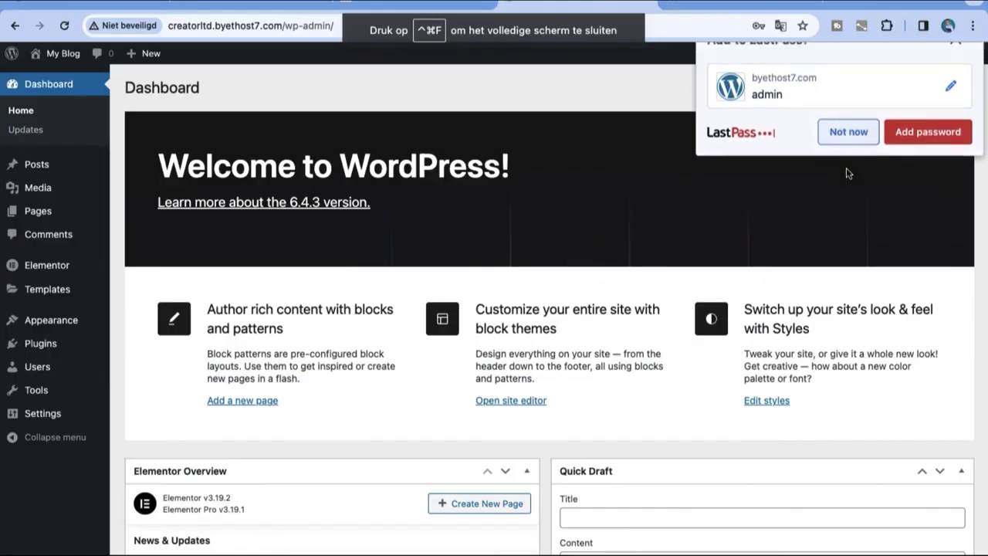
# Step: Search the plugin directory for 'elementor' and confirm Elementor Website Builder shows Active
pyautogui.click(38, 263)
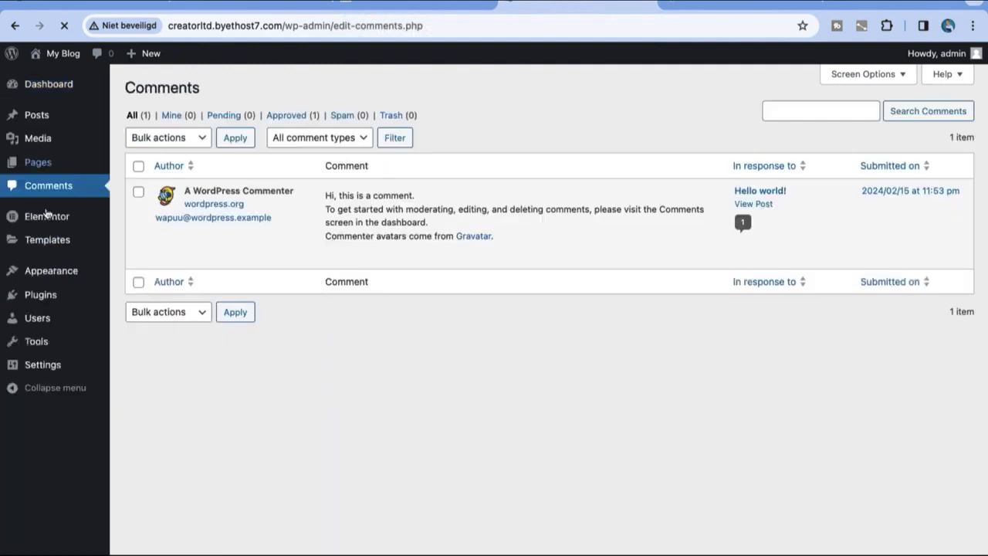
pyautogui.moveTo(47, 213)
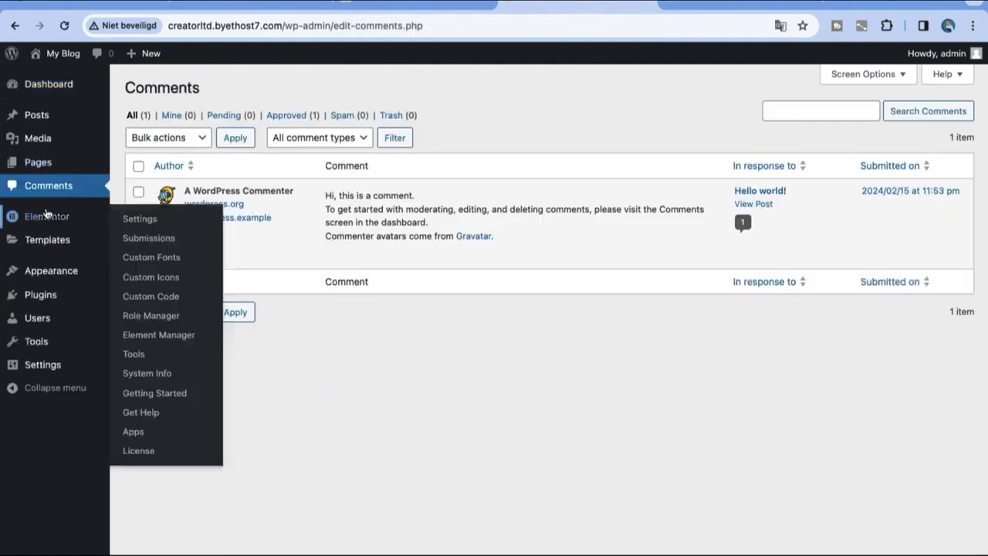
pyautogui.moveTo(54, 294)
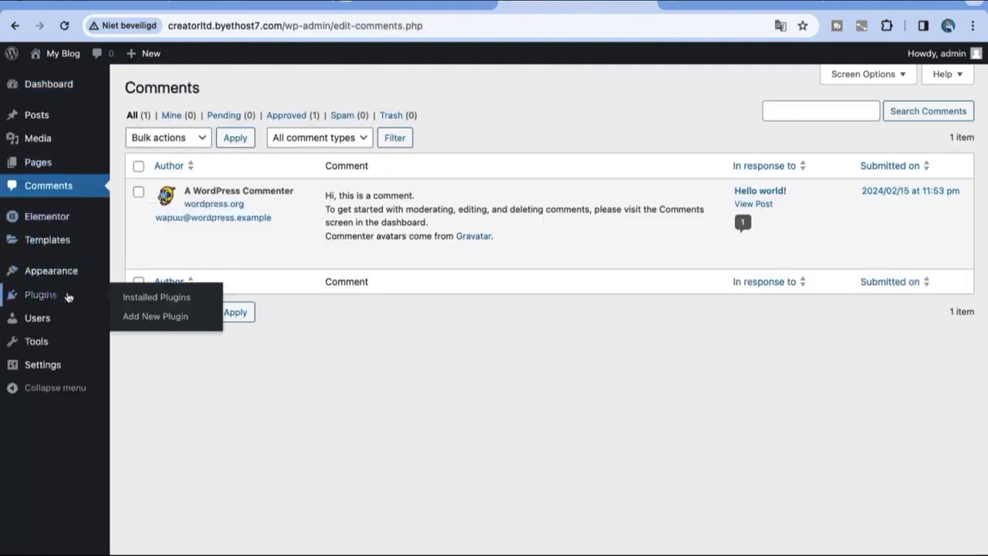
pyautogui.click(124, 316)
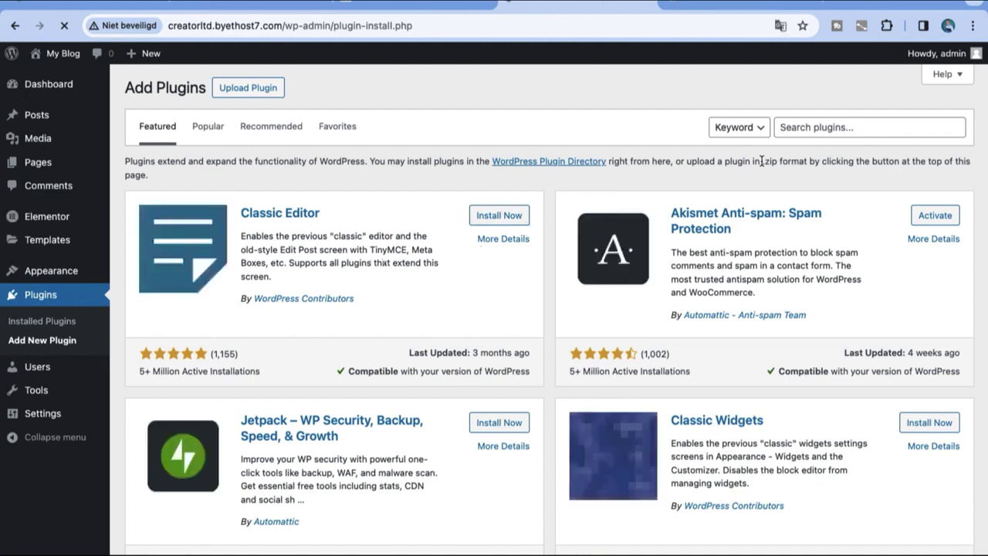
pyautogui.click(817, 126)
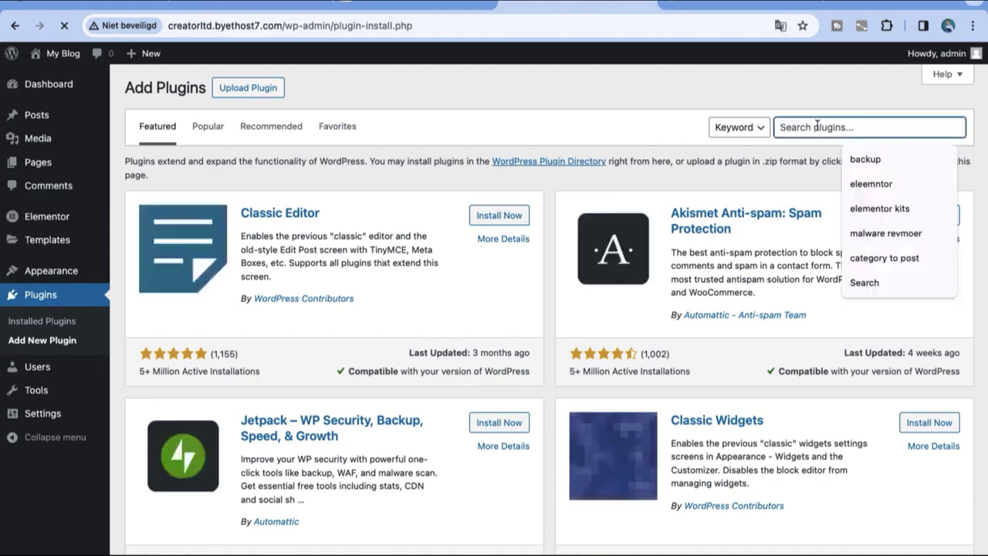
pyautogui.write('elementor')
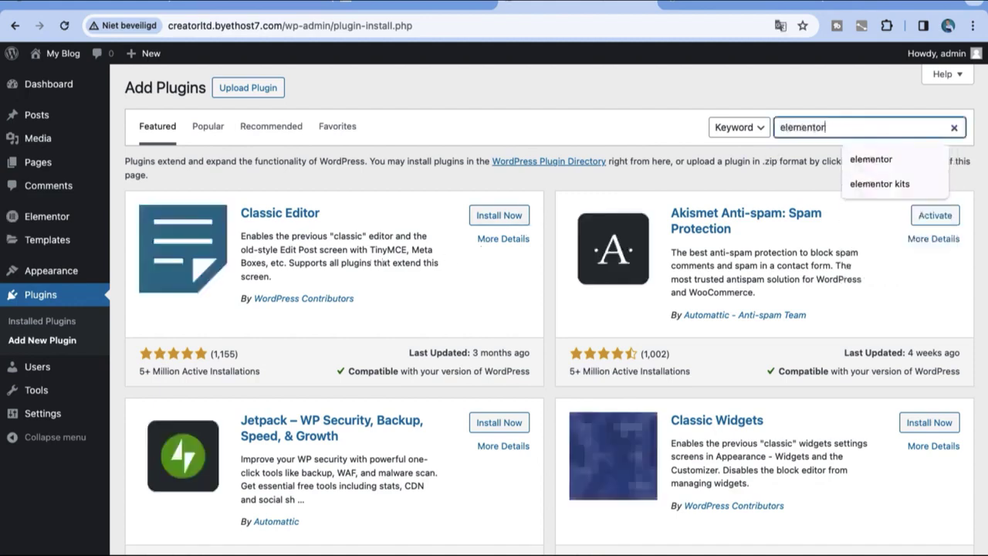
pyautogui.press('Return')
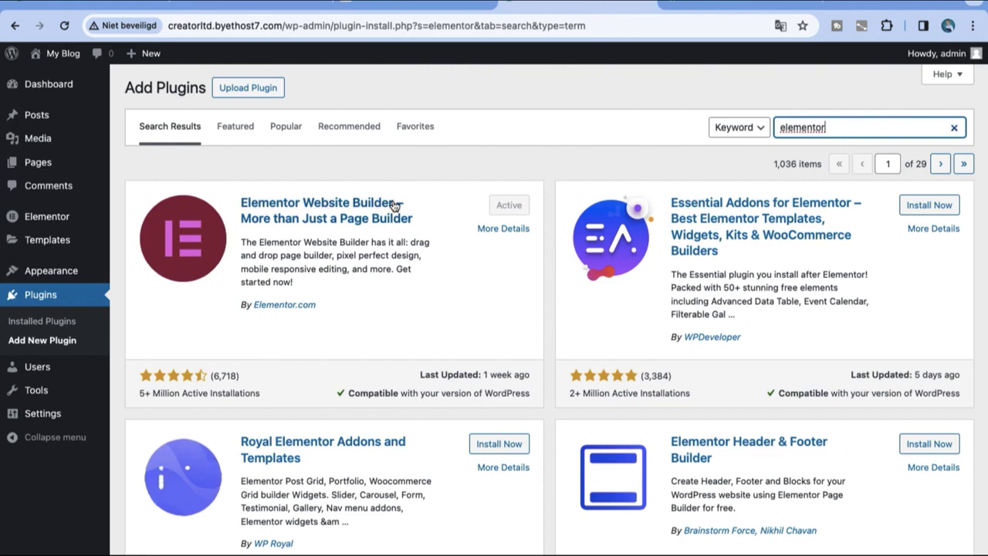
# Step: Open the Upload Plugin panel, then head to Appearance > Themes
pyautogui.moveTo(65, 267)
pyautogui.click(251, 94)
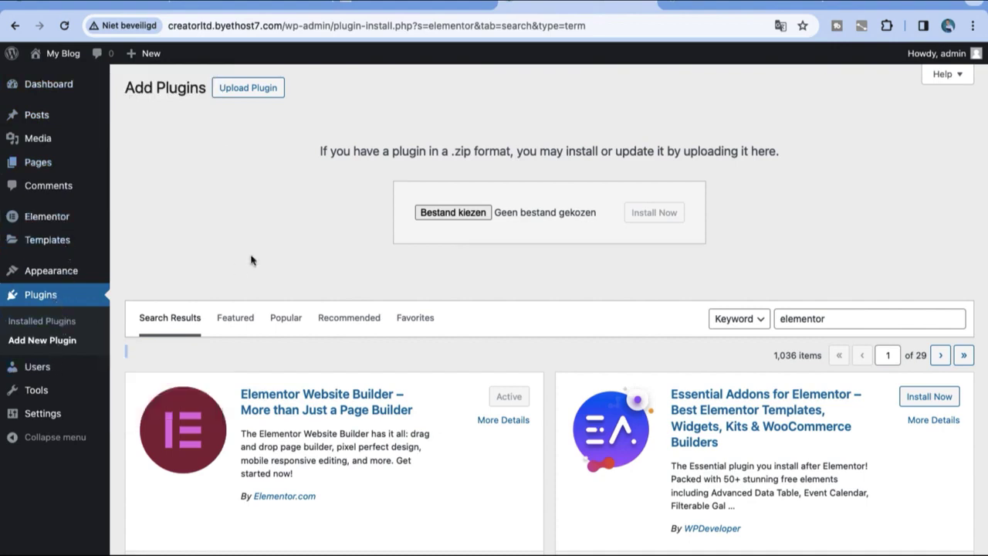
pyautogui.moveTo(60, 266)
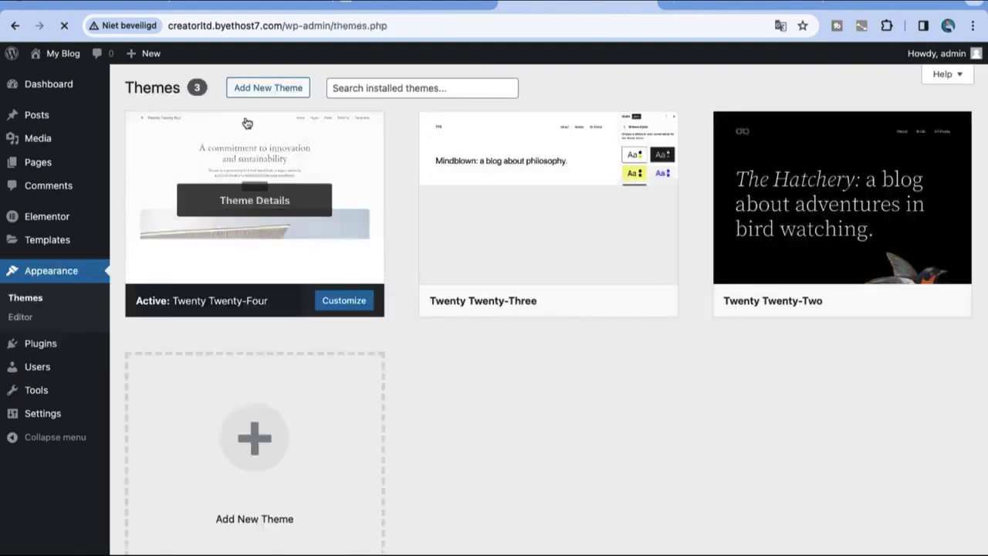
# Step: Search the theme directory for 'Astra theme', install Astra and activate it
pyautogui.click(251, 94)
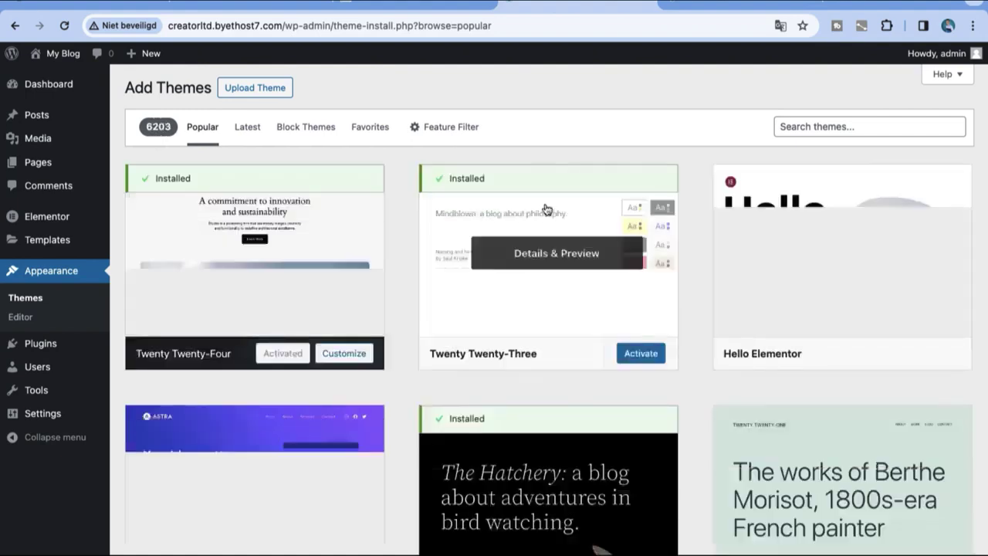
pyautogui.click(776, 128)
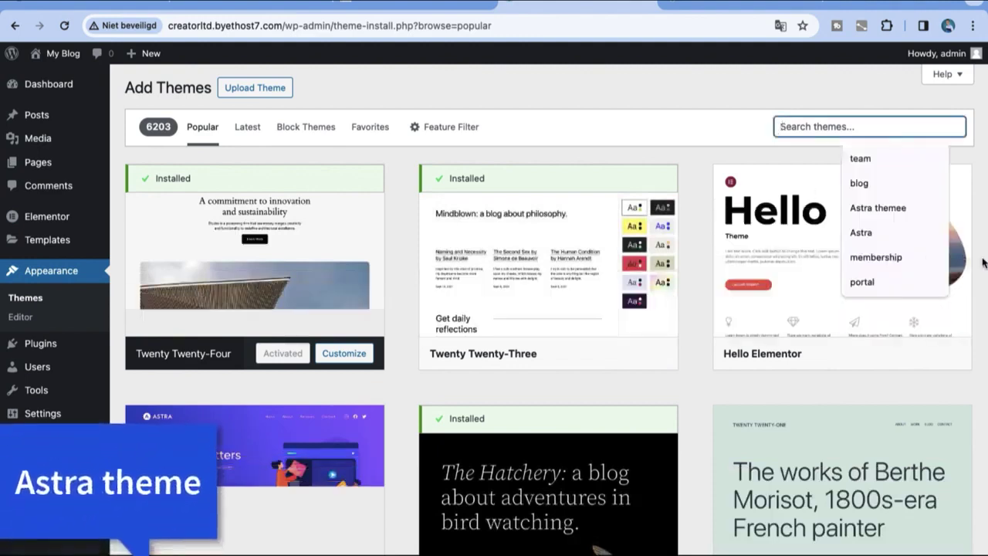
pyautogui.write('Astra theme')
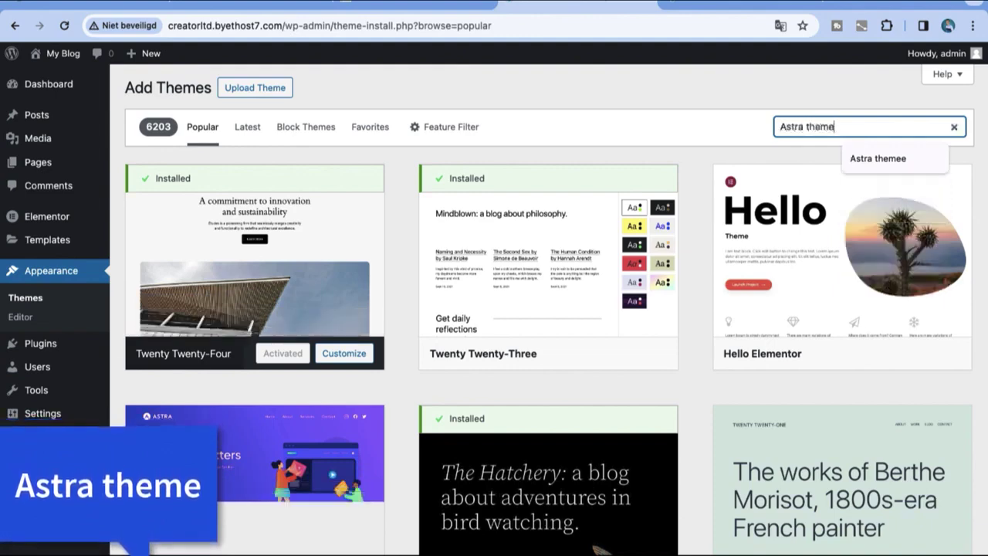
pyautogui.press('Return')
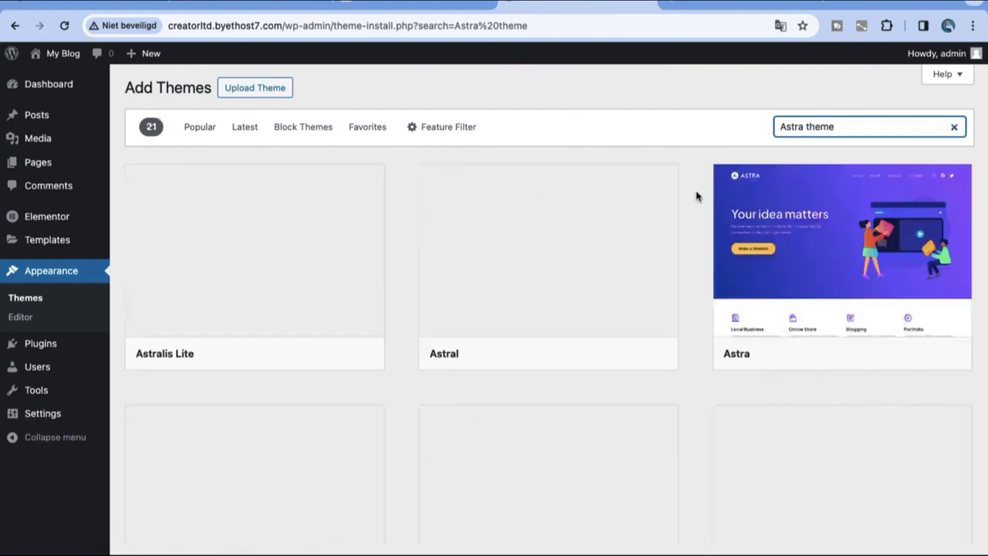
pyautogui.click(882, 353)
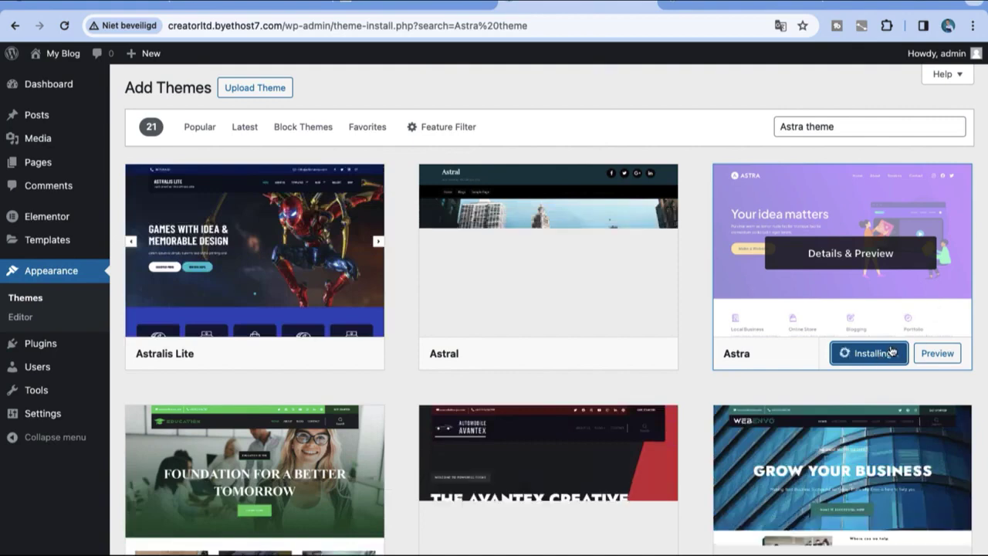
pyautogui.click(875, 356)
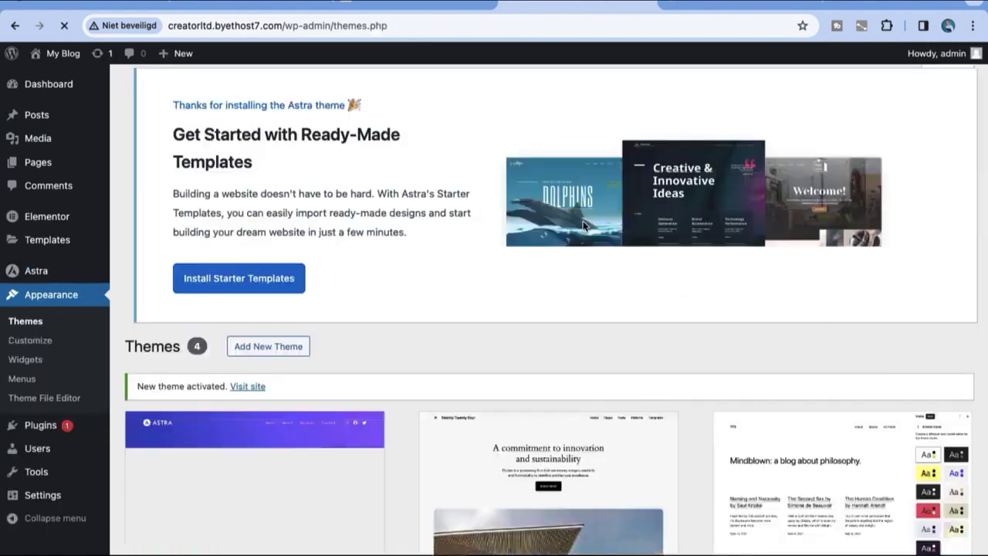
# Step: View the live site with the Astra theme, then open the home page for editing
pyautogui.scroll(-1, 539, 245)
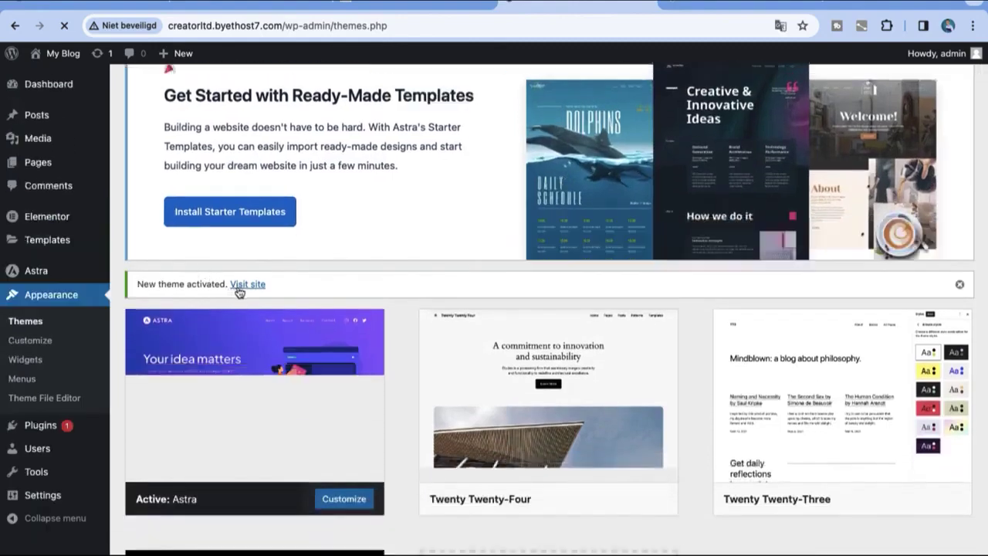
pyautogui.click(239, 287)
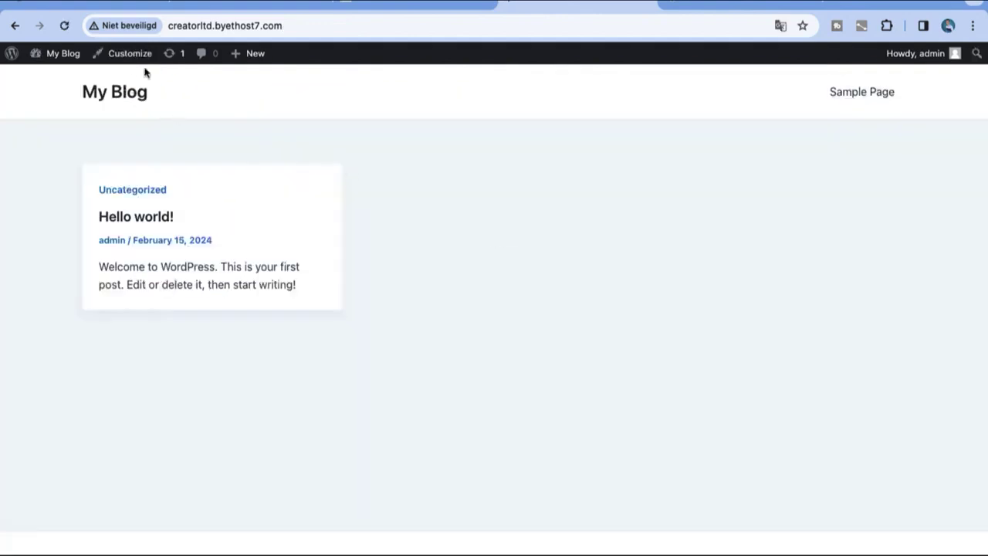
pyautogui.moveTo(76, 59)
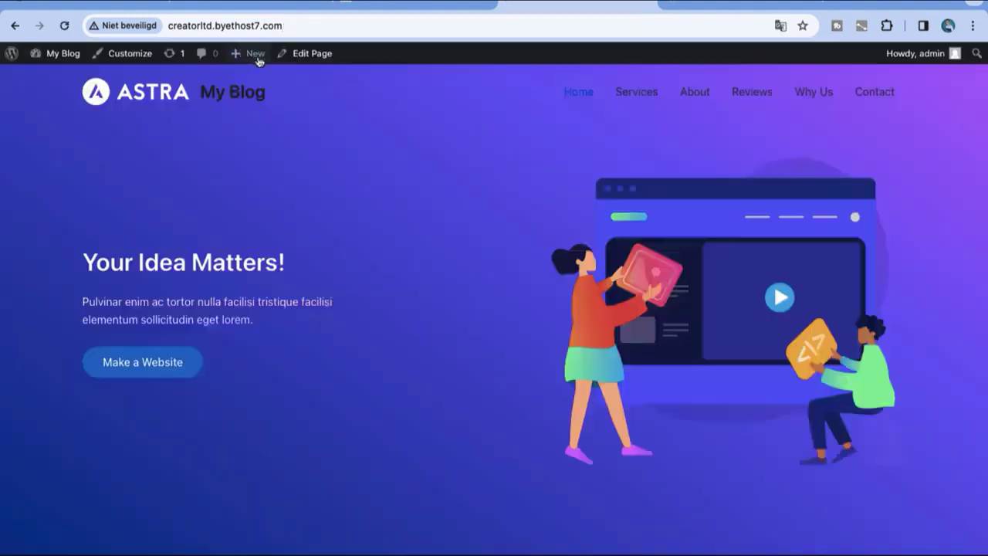
pyautogui.click(284, 60)
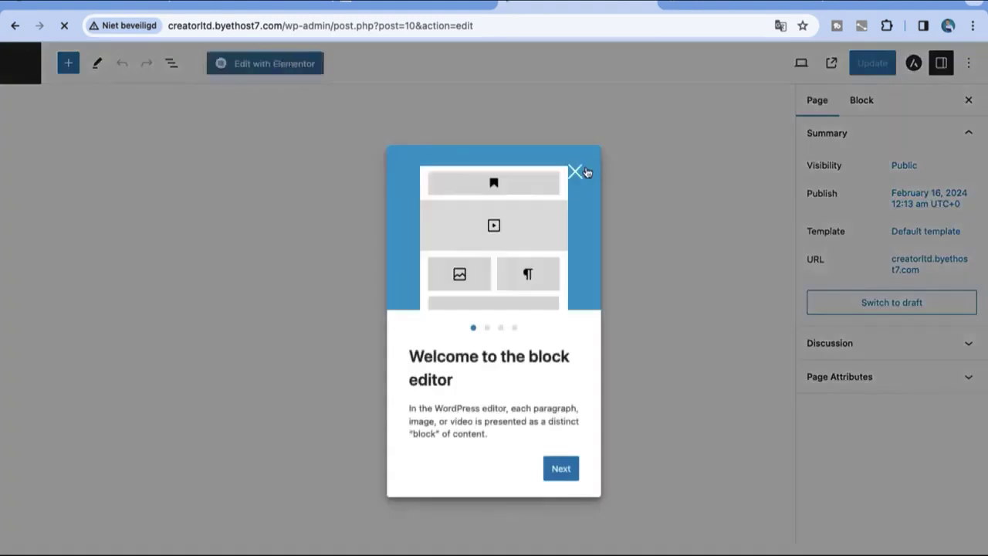
# Step: Close the block editor welcome guide and open the home page in Elementor
pyautogui.click(585, 171)
pyautogui.click(289, 64)
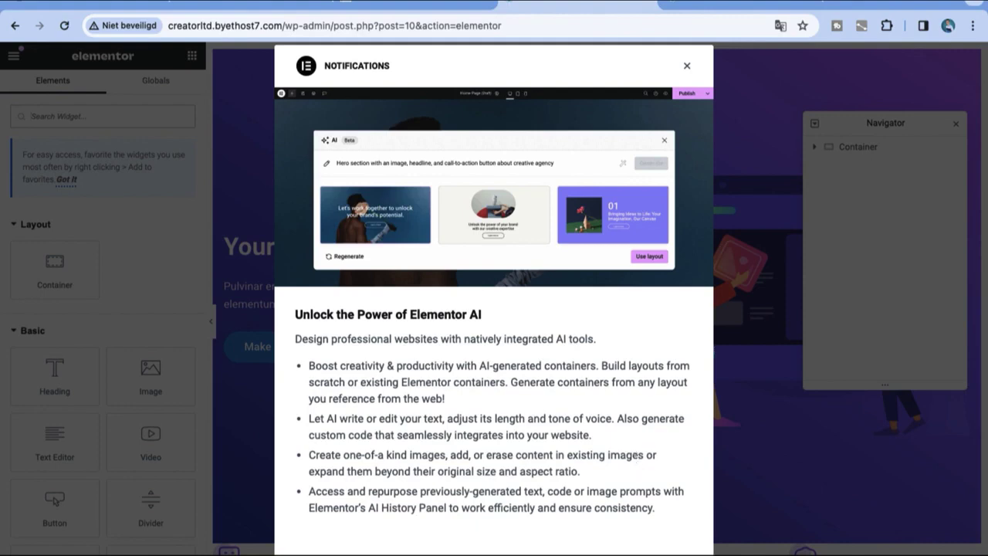
# Step: Dismiss the Elementor AI notice, delete the hero section, and return to the Dashboard
pyautogui.press('Escape')
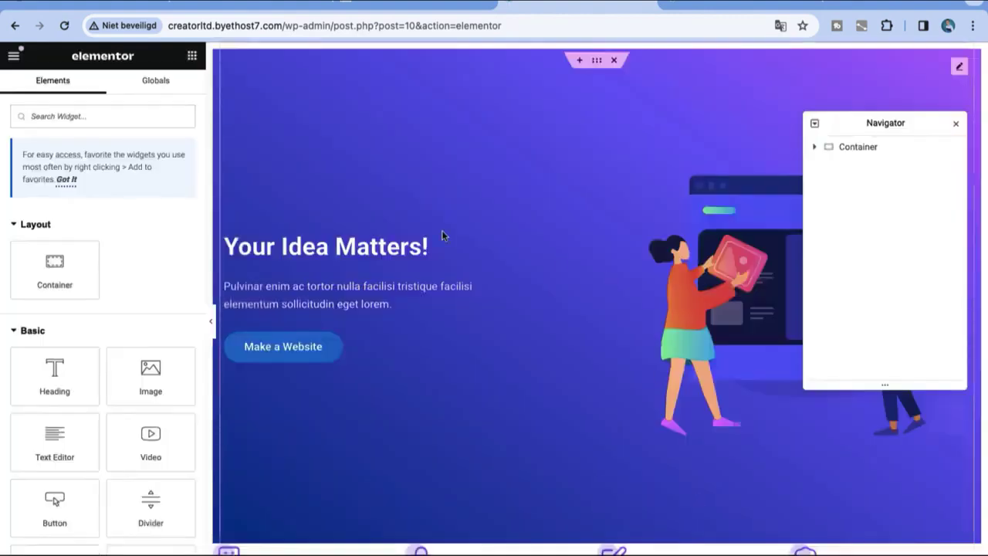
pyautogui.click(613, 60)
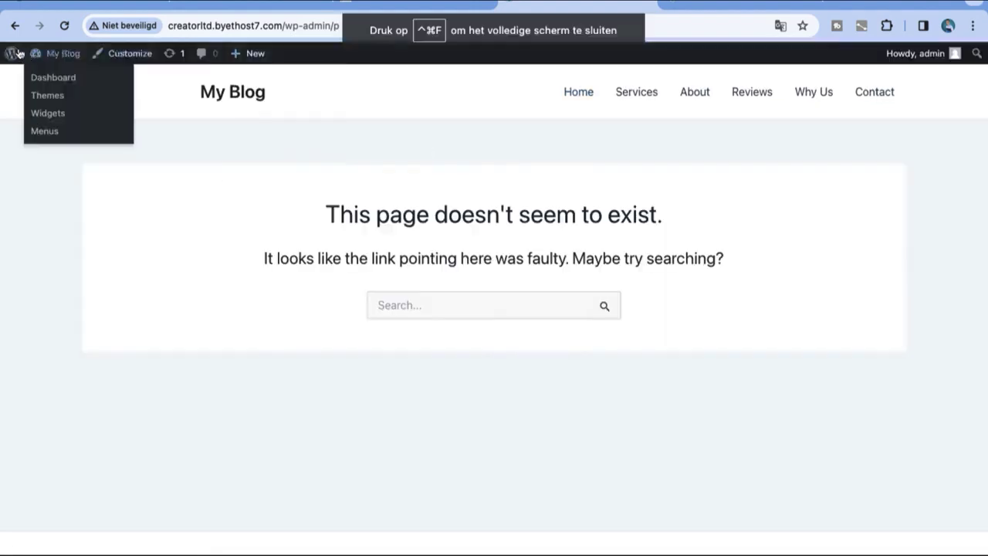
pyautogui.click(46, 78)
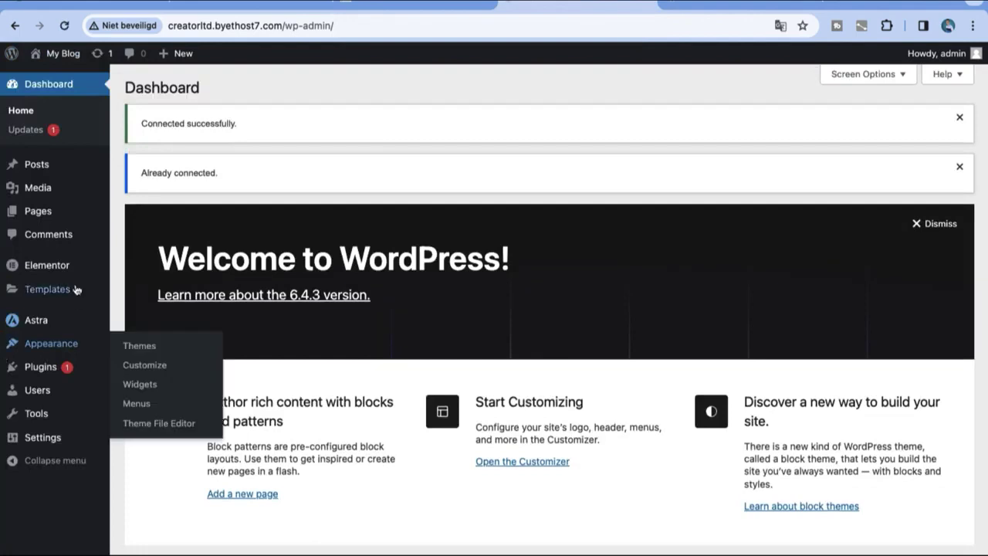
pyautogui.moveTo(70, 294)
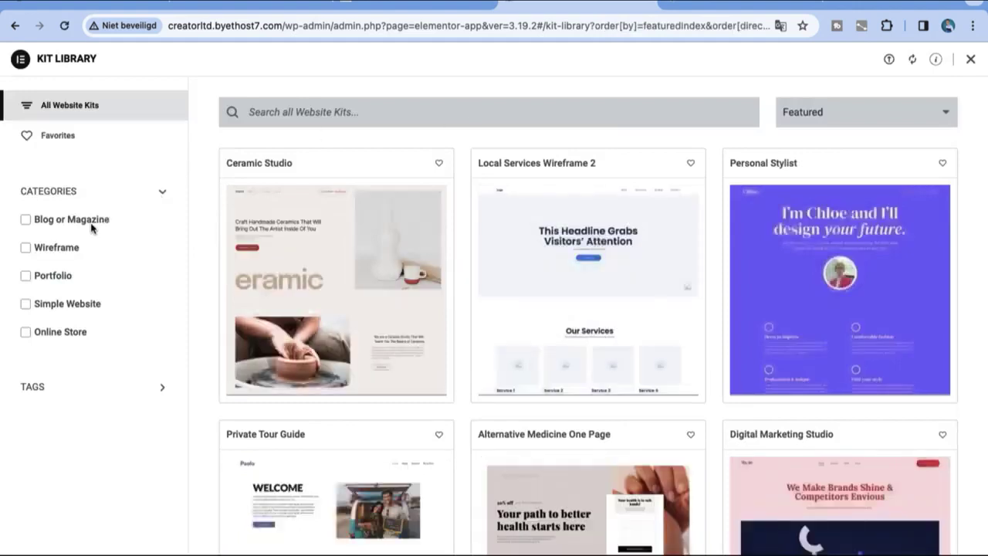
# Step: Filter the Kit Library to the Online Store category and check the sort options
pyautogui.click(26, 222)
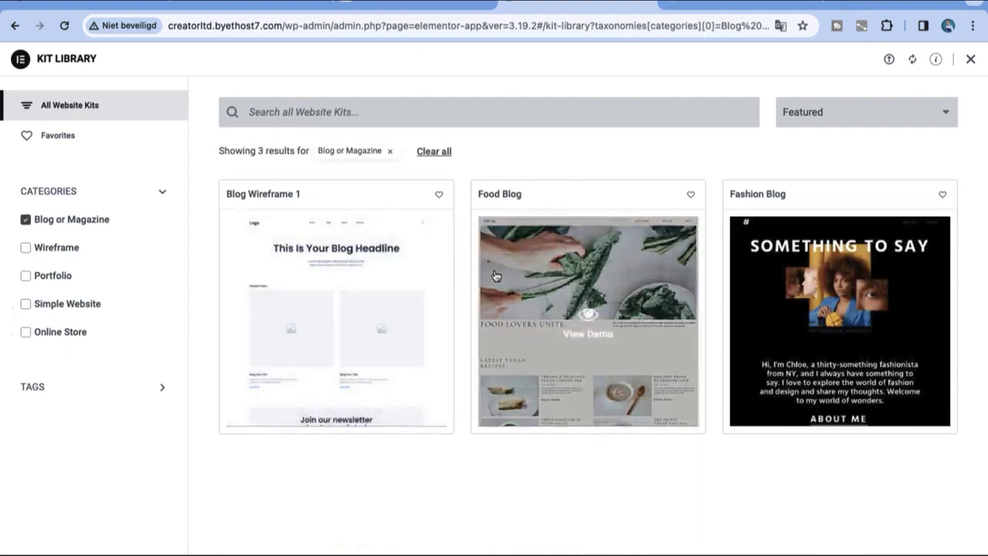
pyautogui.click(26, 221)
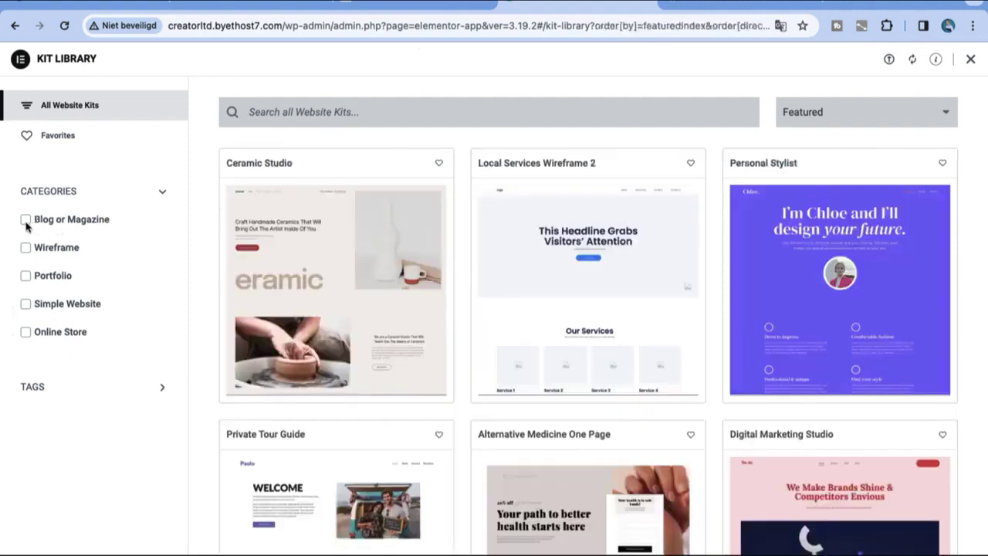
pyautogui.click(25, 332)
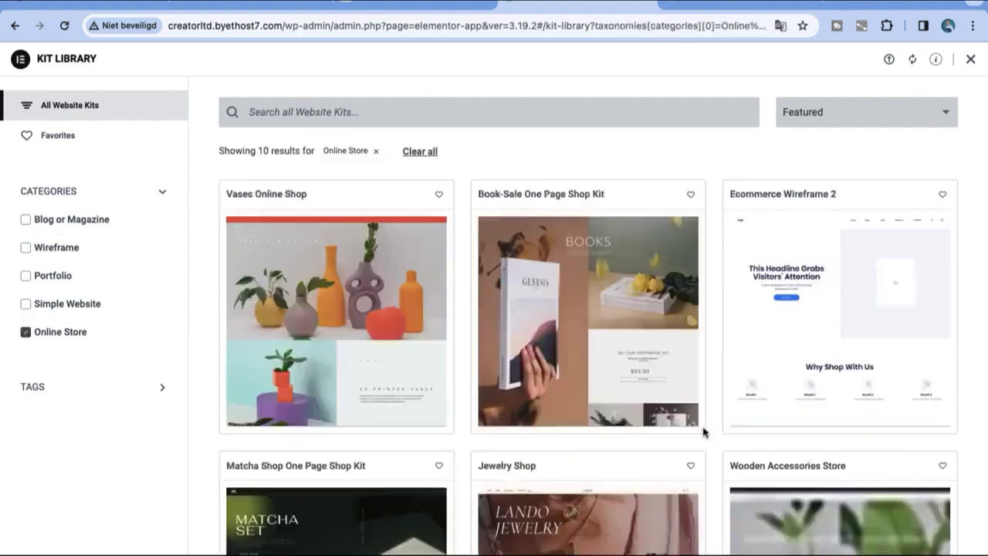
pyautogui.scroll(-9, 703, 433)
pyautogui.scroll(3, 703, 432)
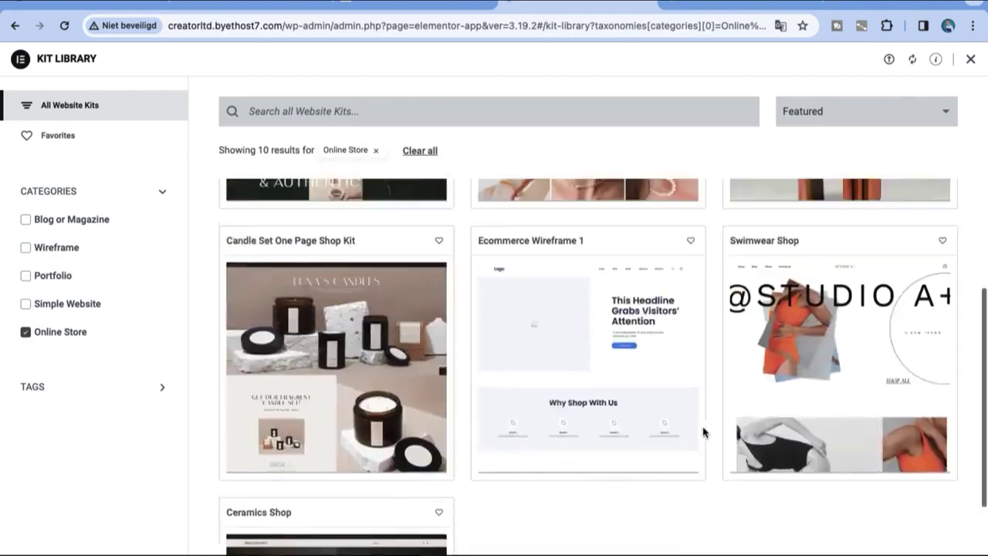
pyautogui.scroll(6, 703, 432)
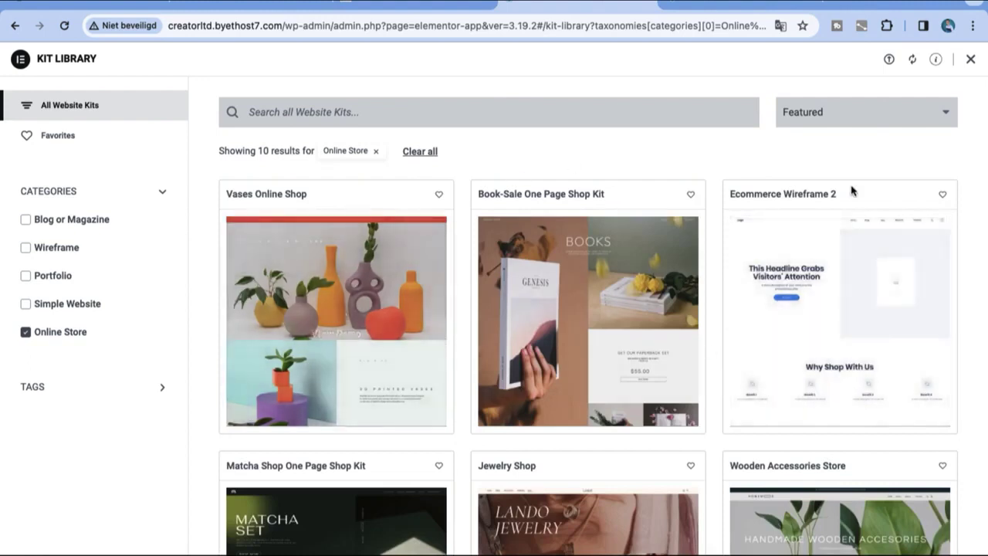
pyautogui.click(846, 120)
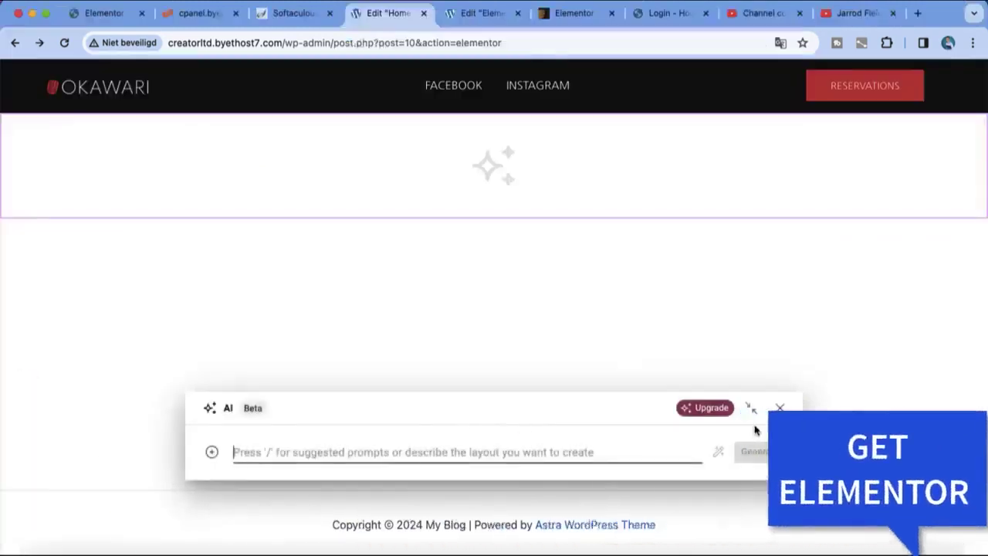
# Step: Close the AI prompt, browse the Blocks library, and preview the 'This Headline Grabs Visitors' Attention' block
pyautogui.click(781, 407)
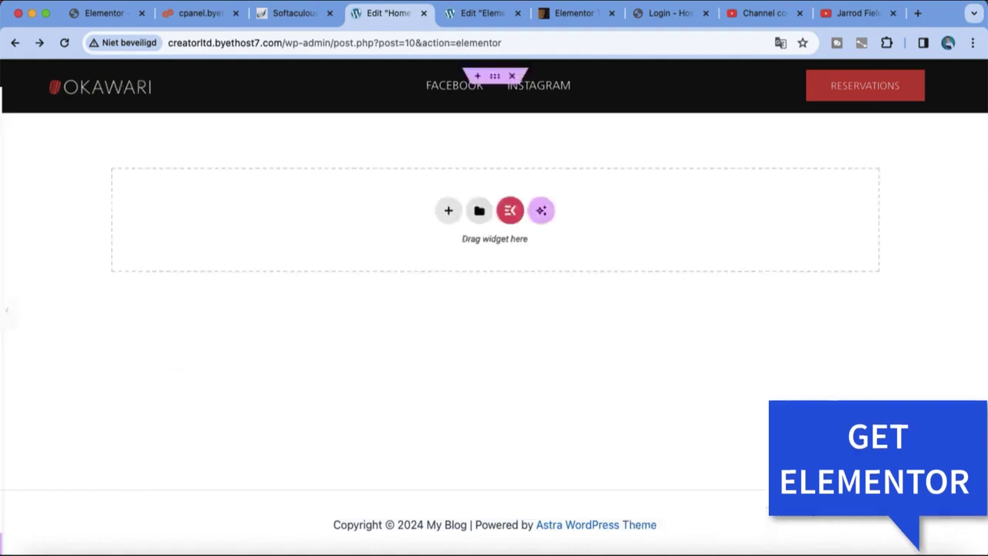
pyautogui.click(583, 213)
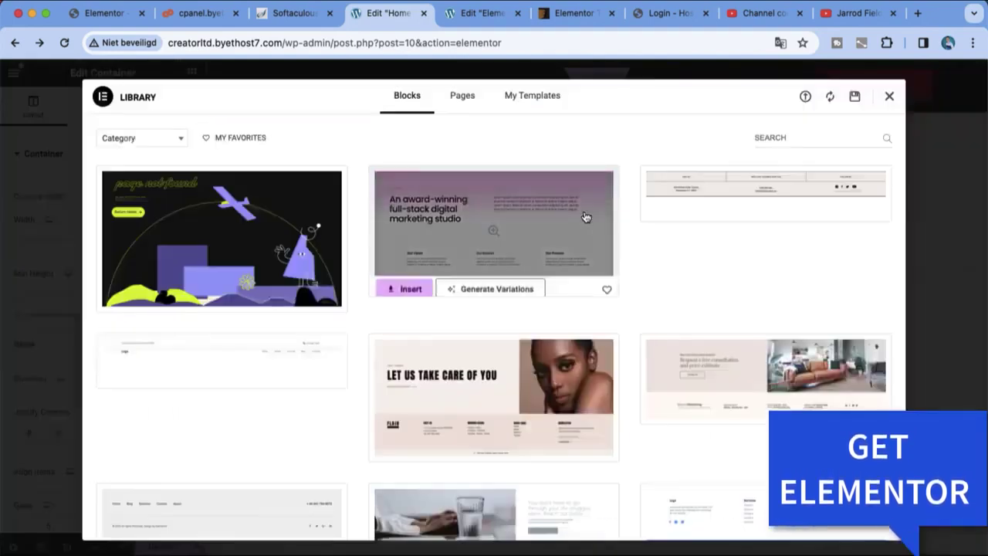
pyautogui.scroll(-5, 618, 180)
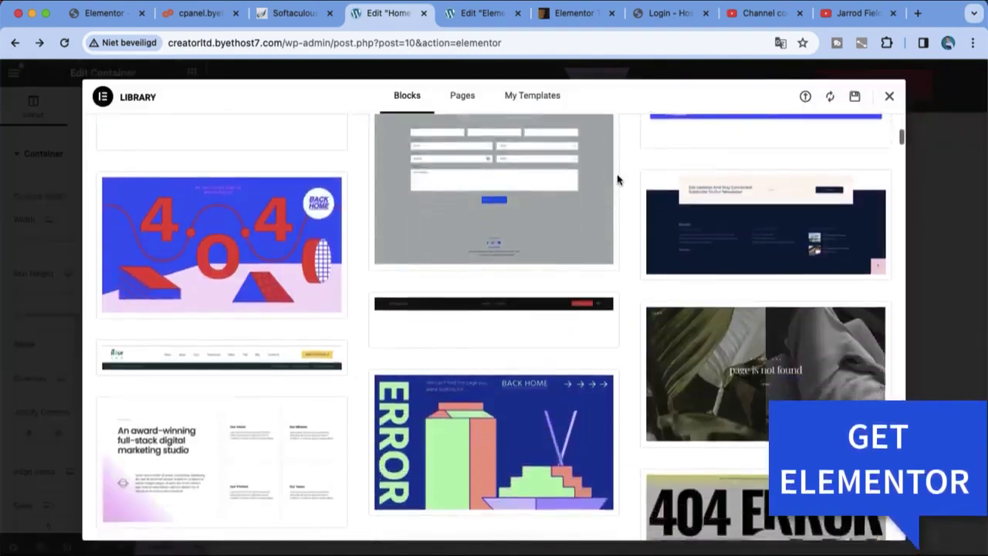
pyautogui.scroll(-3, 617, 179)
pyautogui.scroll(-10, 618, 179)
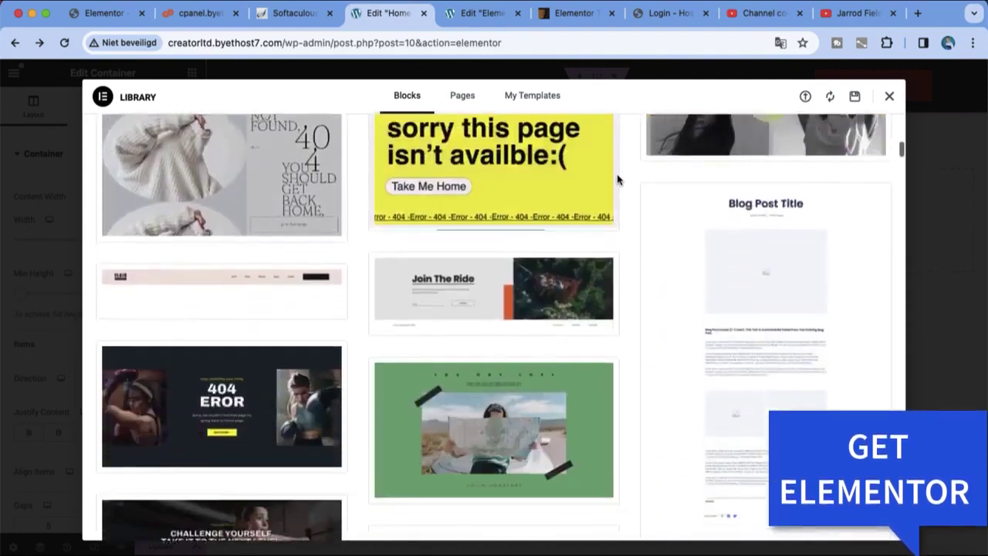
pyautogui.scroll(-5, 568, 245)
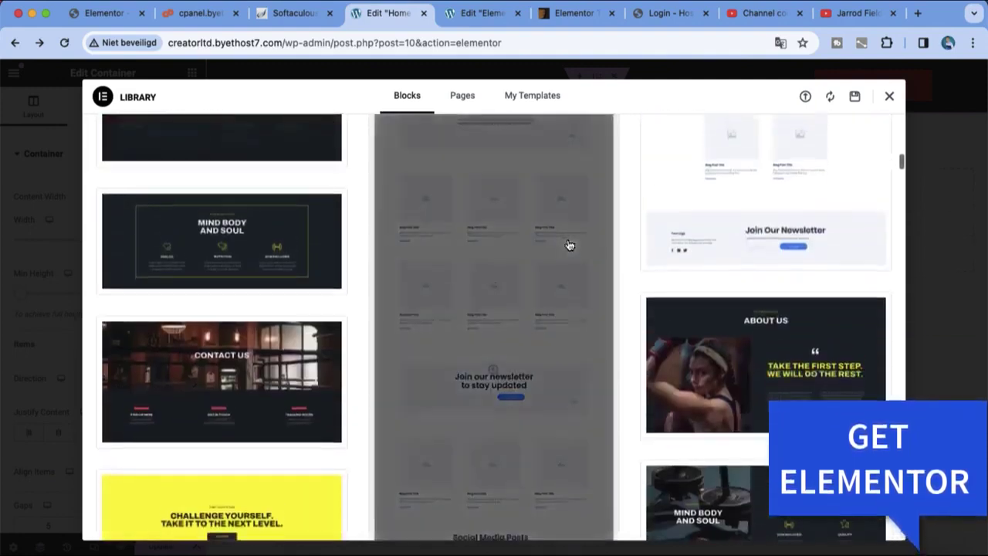
pyautogui.scroll(-6, 568, 245)
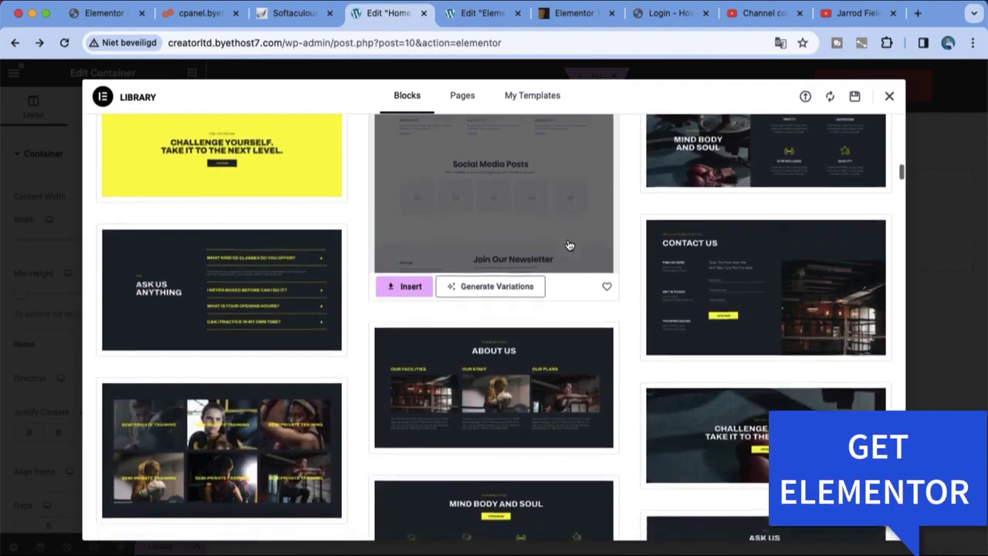
pyautogui.scroll(-3, 568, 244)
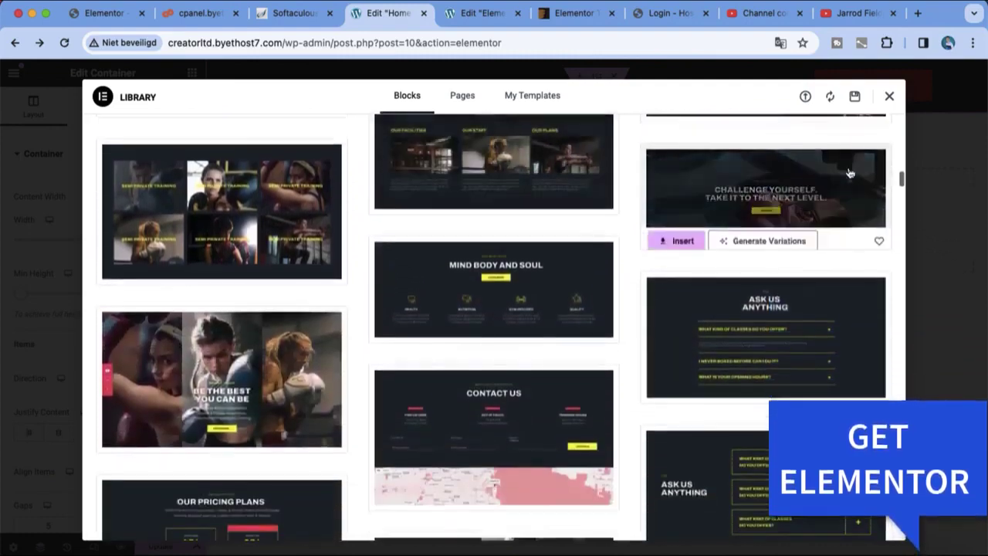
pyautogui.moveTo(901, 177); pyautogui.dragTo(923, 361)
pyautogui.scroll(3, 921, 355)
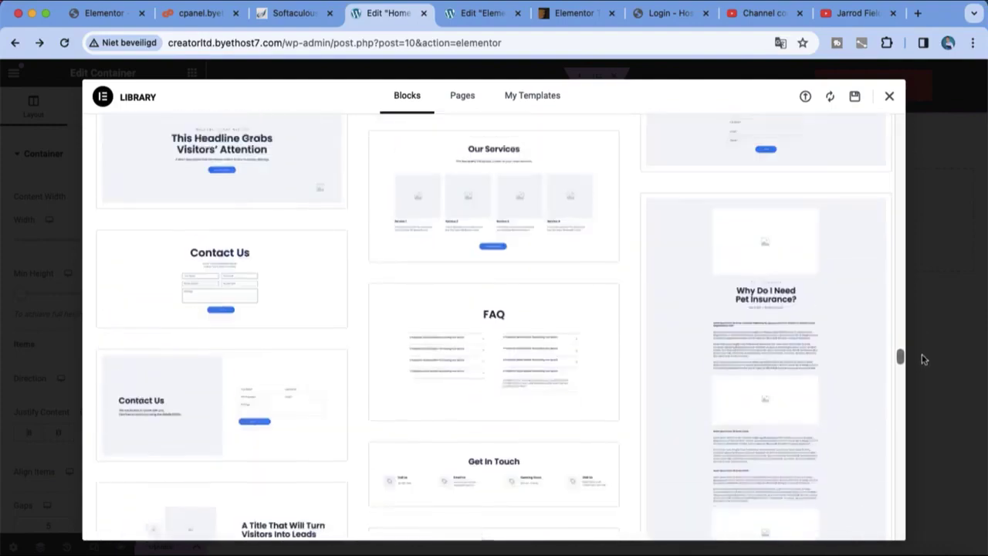
pyautogui.click(284, 190)
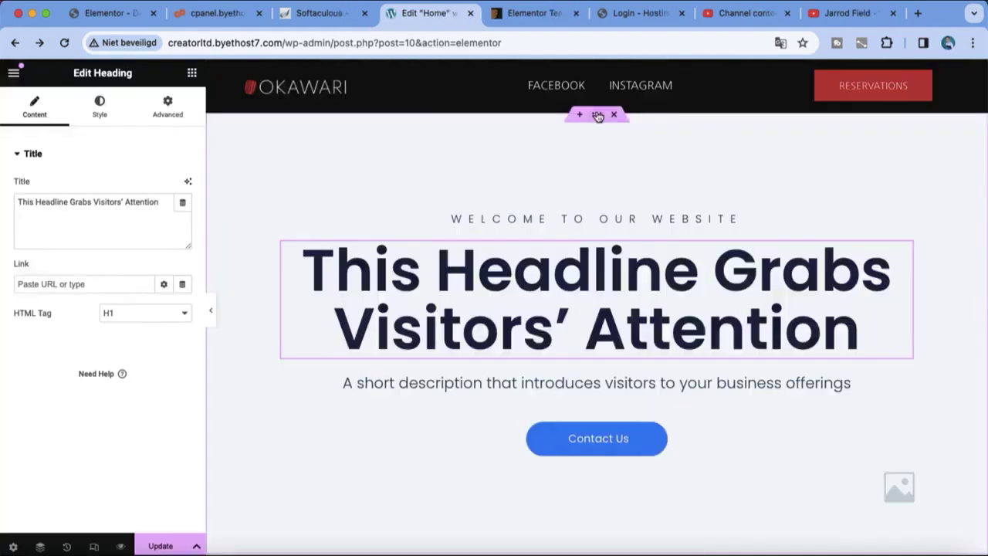
# Step: Select the headline container and open the media library from its Style background image field
pyautogui.click(597, 115)
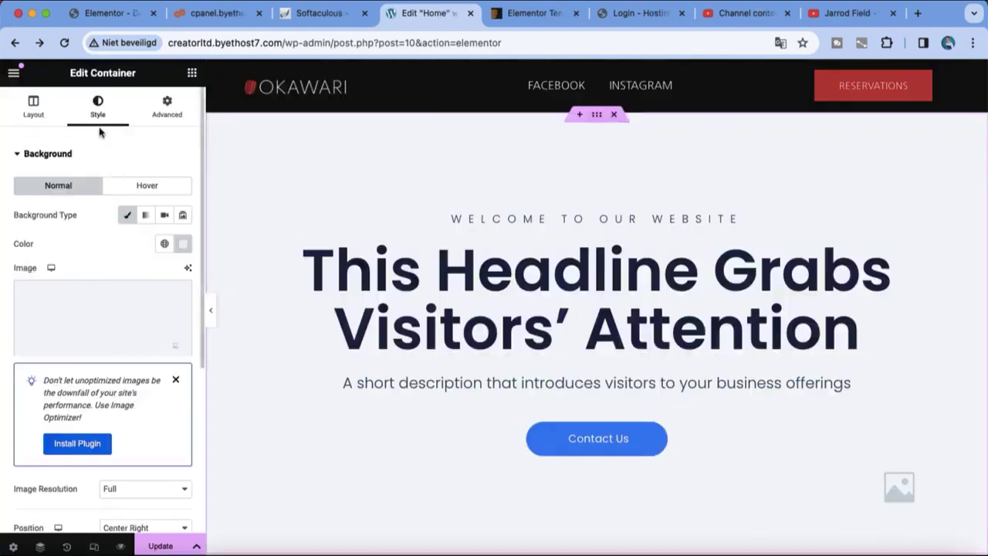
pyautogui.click(158, 297)
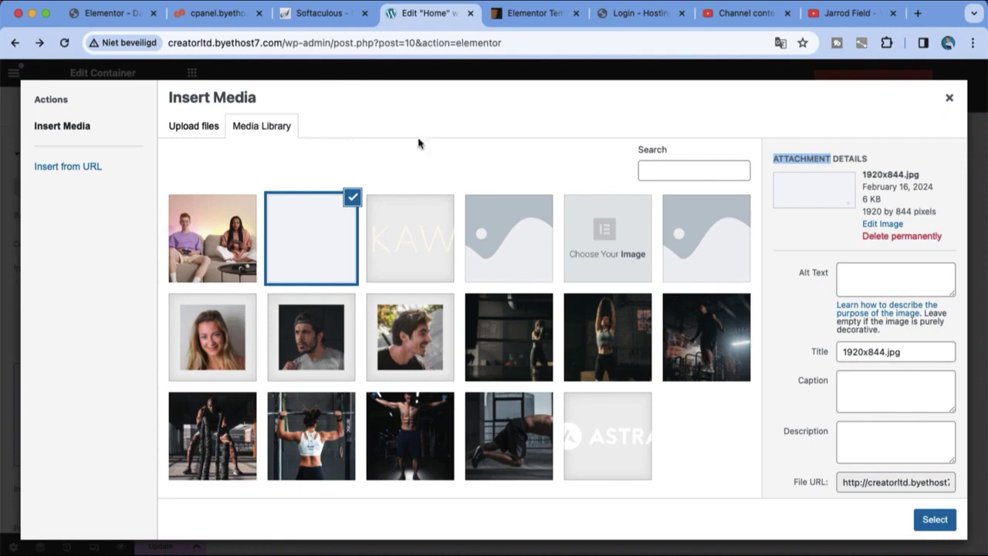
pyautogui.rightClick(503, 22)
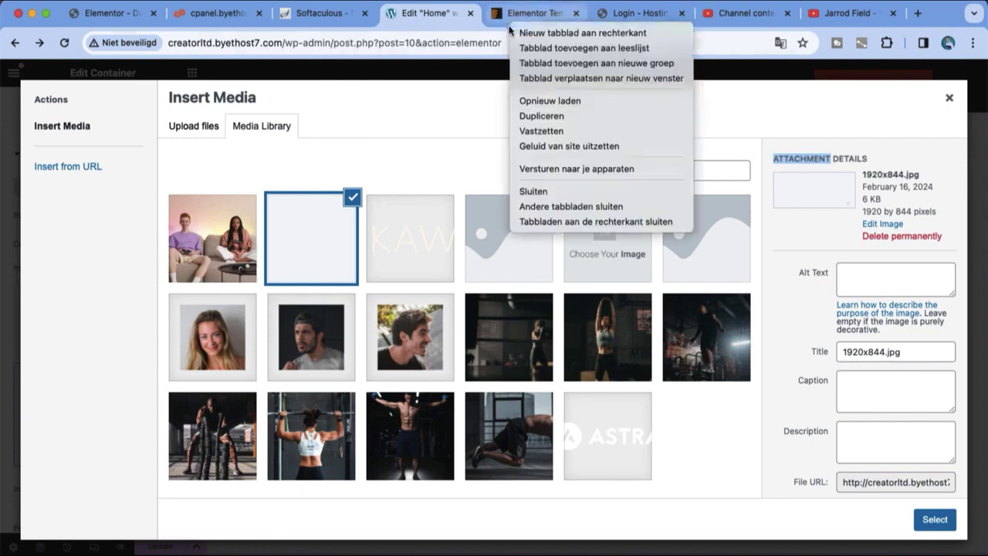
pyautogui.press('Escape')
# Step: Go to unsplash.com in the browser tab
pyautogui.click(503, 22)
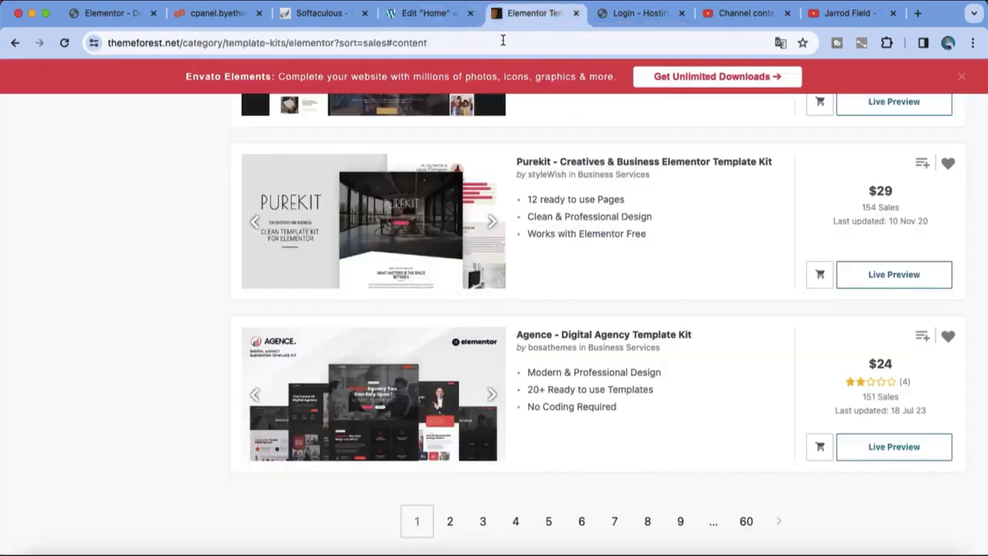
pyautogui.click(502, 40)
pyautogui.write('unsplash.com')
pyautogui.press('Return')
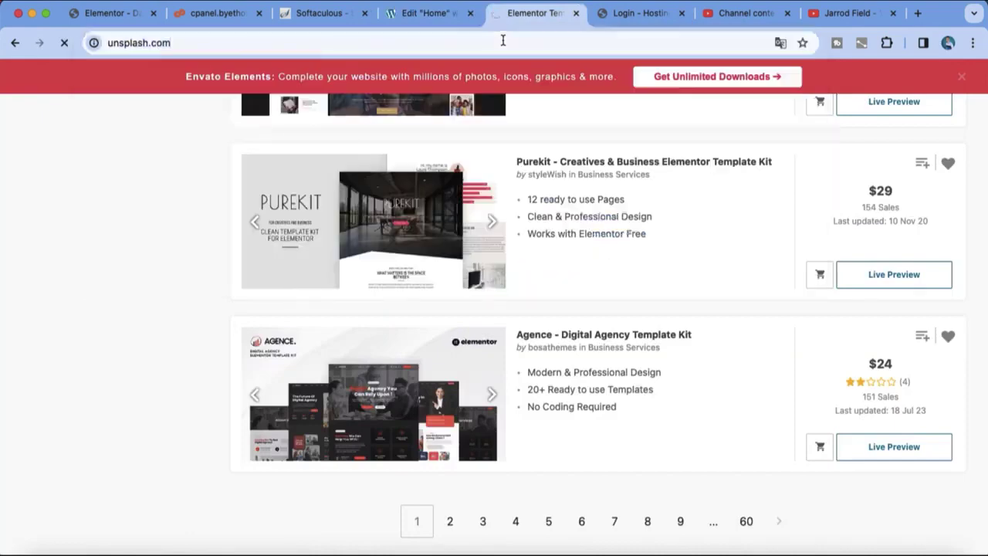
pyautogui.scroll(-2, 606, 294)
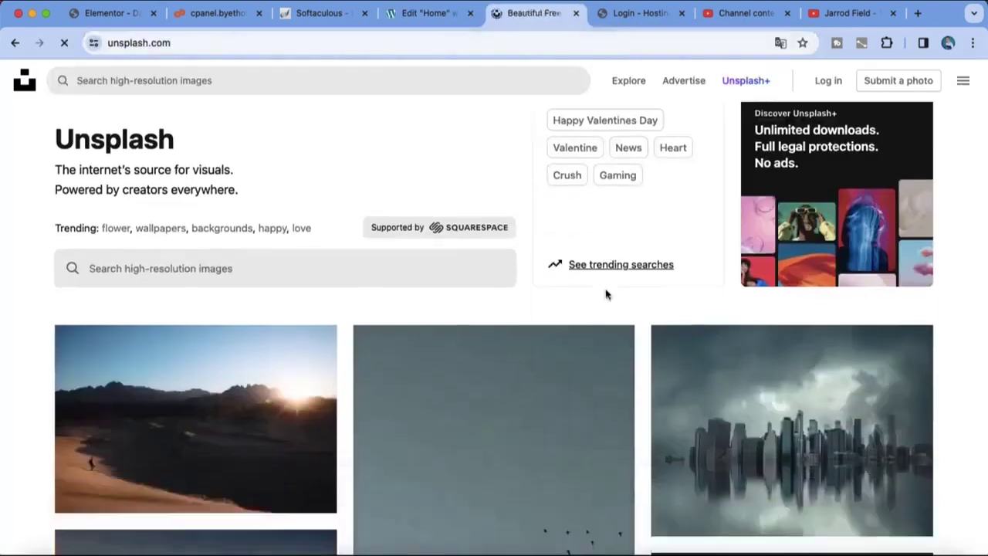
pyautogui.scroll(-5, 606, 291)
pyautogui.scroll(2, 594, 292)
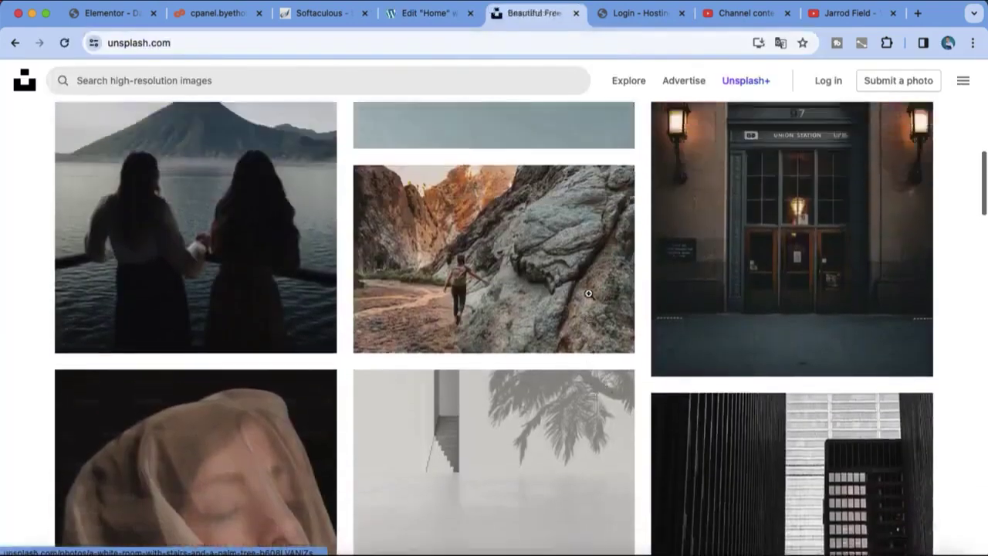
pyautogui.scroll(10, 540, 262)
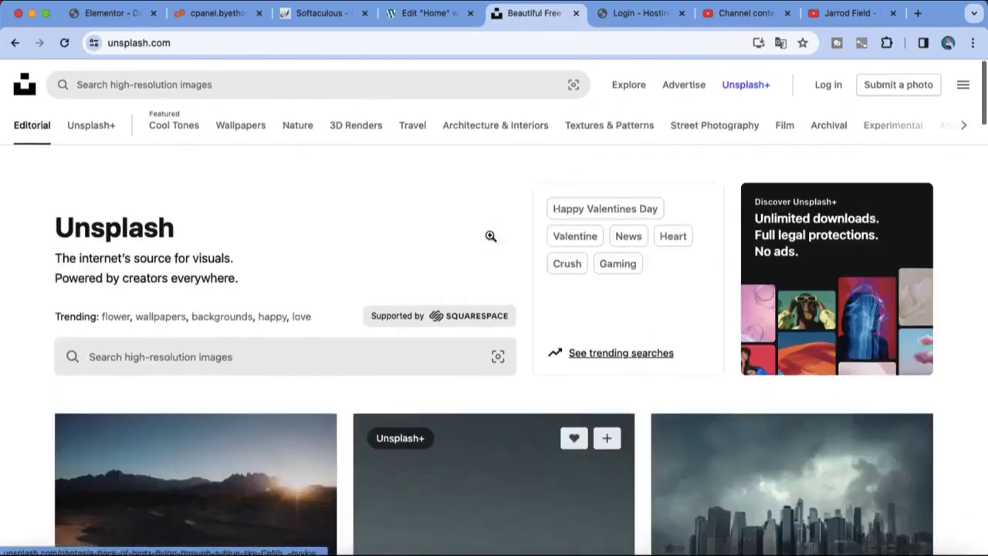
# Step: Search Unsplash for 'landscape people' and open the red-hoodie snowy mountain photo
pyautogui.click(295, 78)
pyautogui.write('landscap')
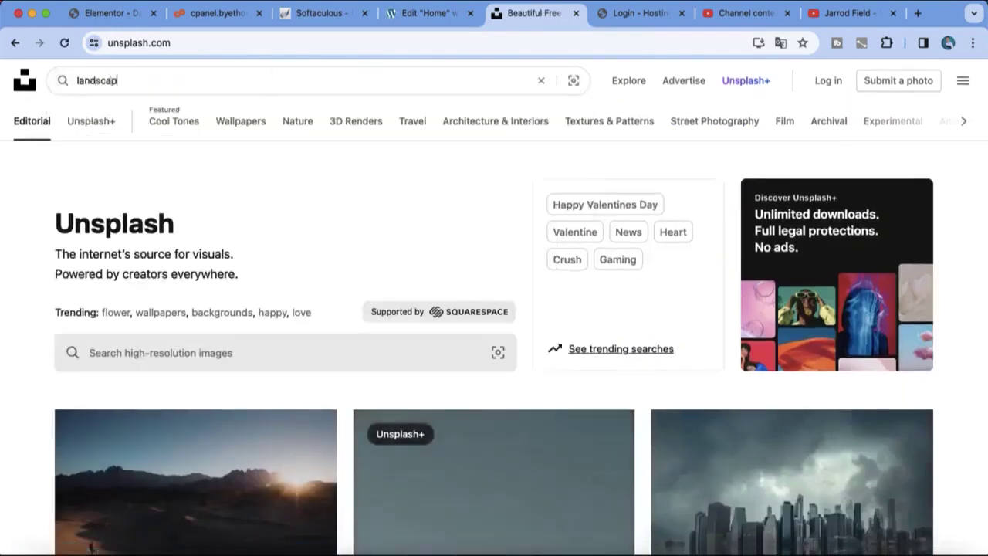
pyautogui.write('e people')
pyautogui.press('Return')
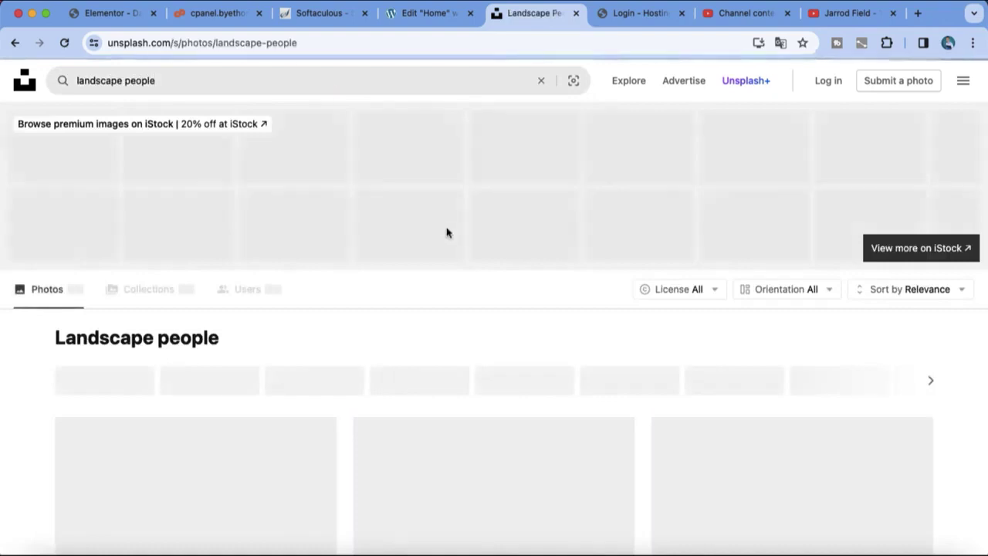
pyautogui.scroll(-2, 509, 346)
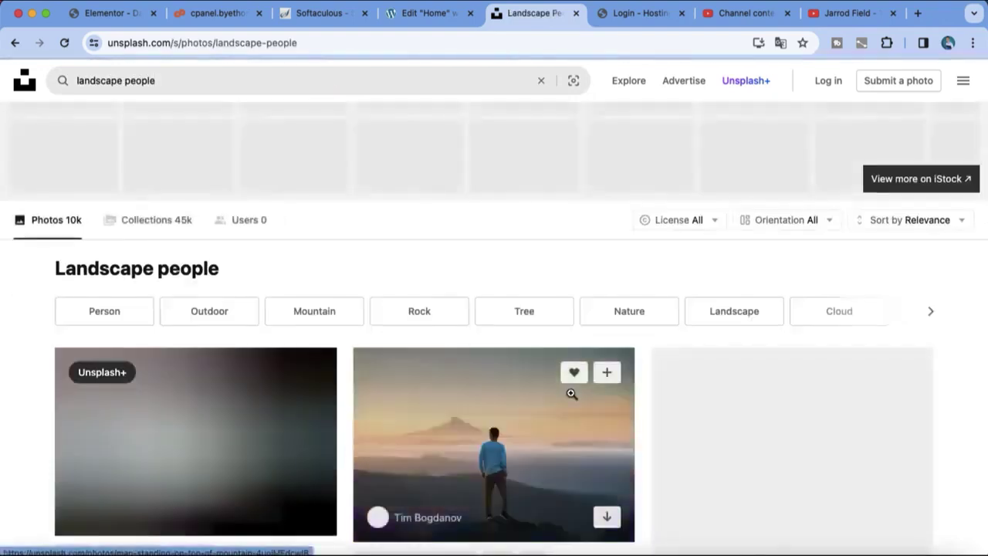
pyautogui.scroll(-5, 571, 394)
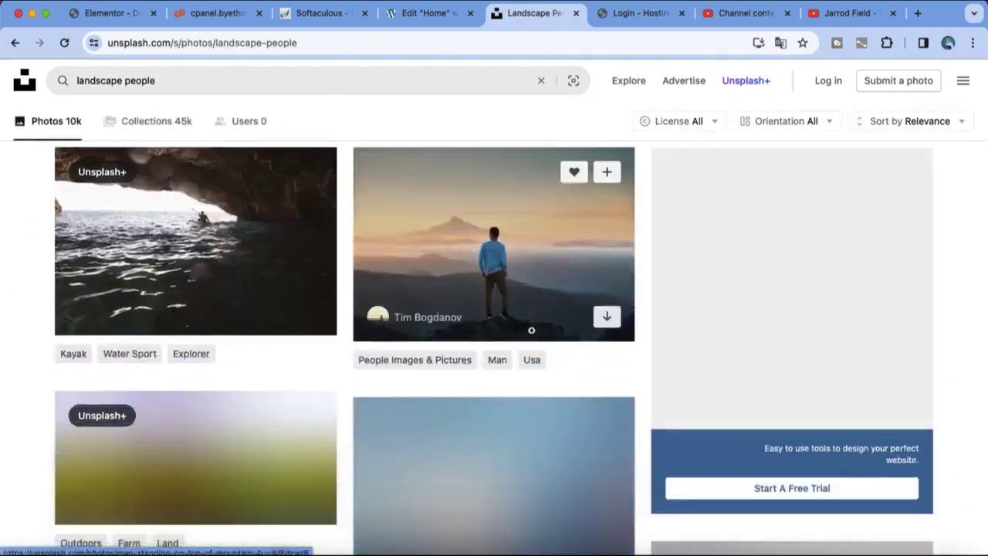
pyautogui.scroll(-5, 551, 302)
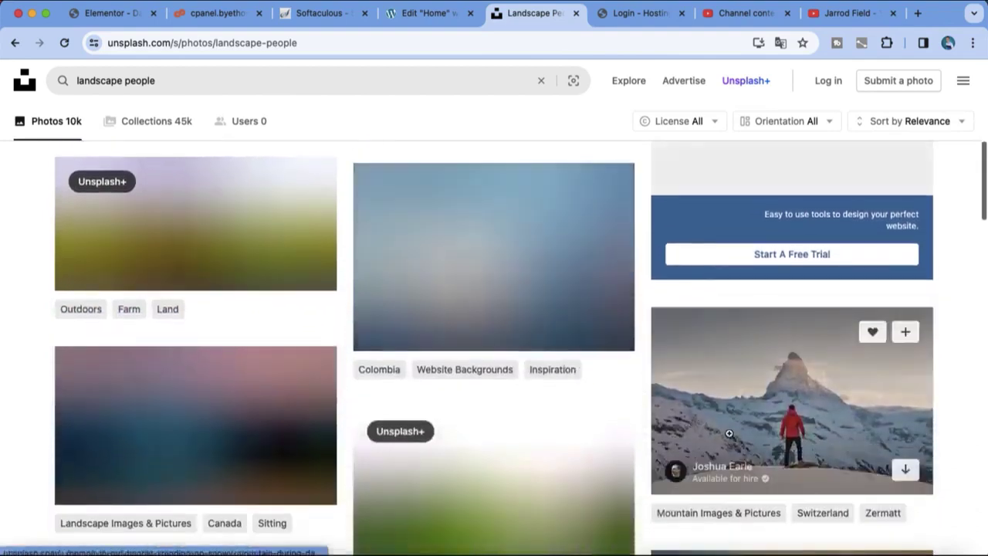
pyautogui.click(728, 432)
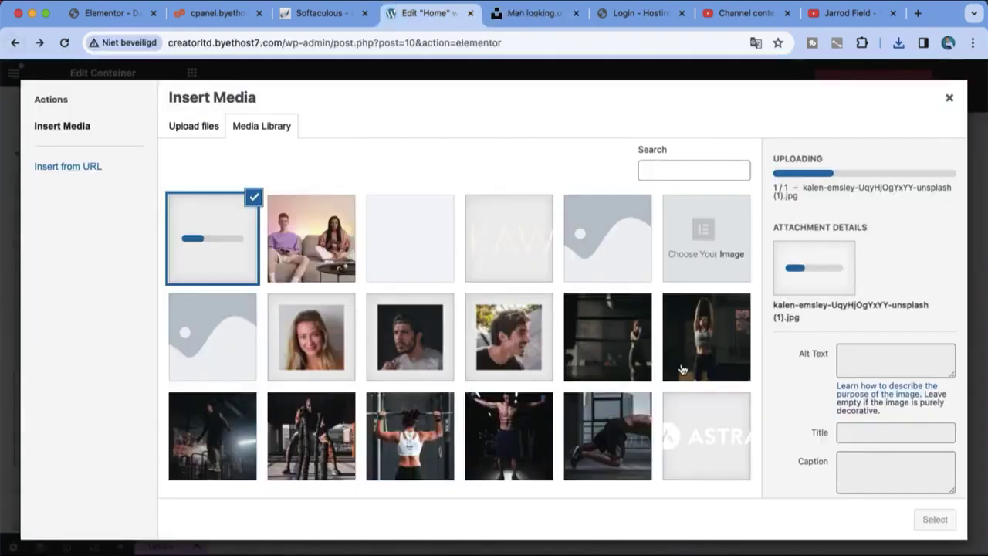
# Step: Select the newly uploaded Unsplash landscape photo and set it as the container background
pyautogui.click(332, 265)
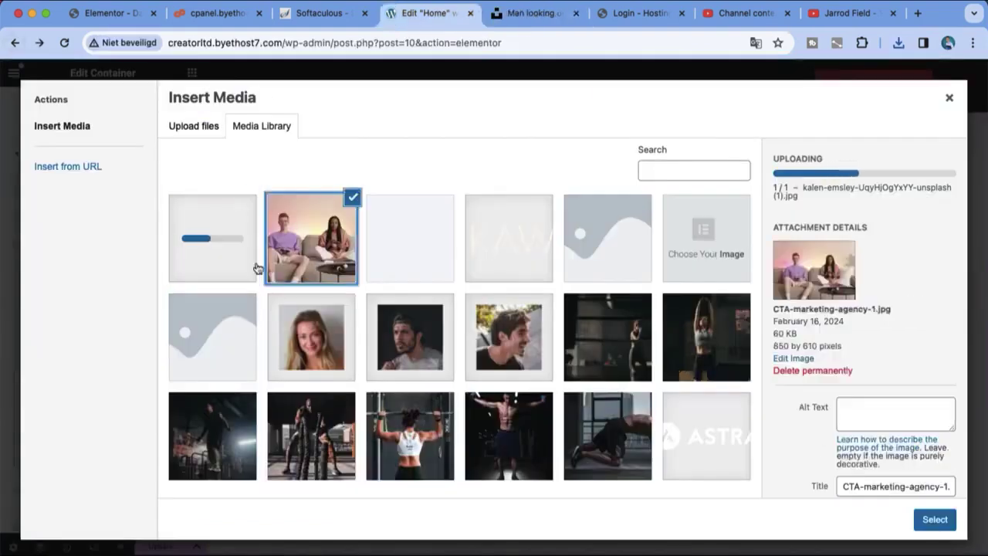
pyautogui.click(259, 268)
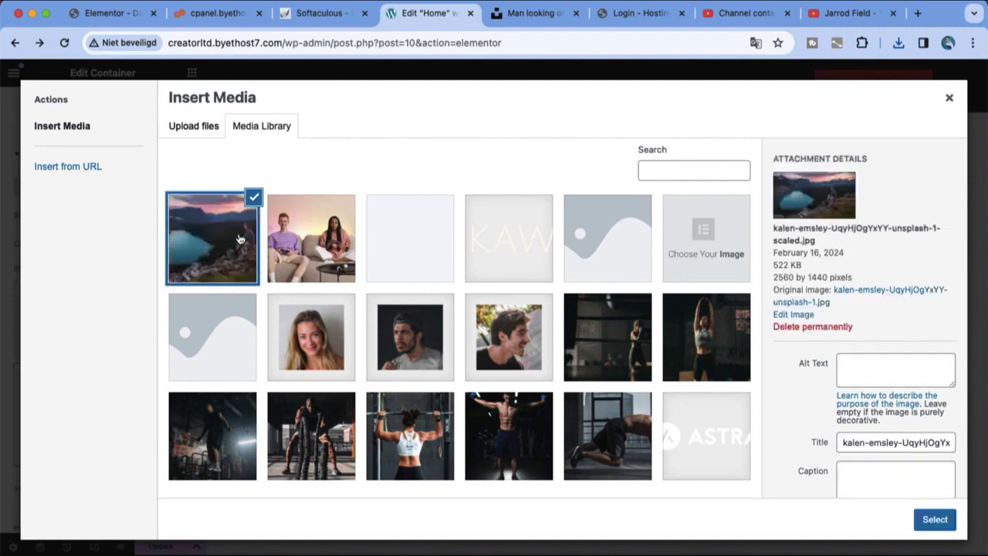
pyautogui.click(943, 523)
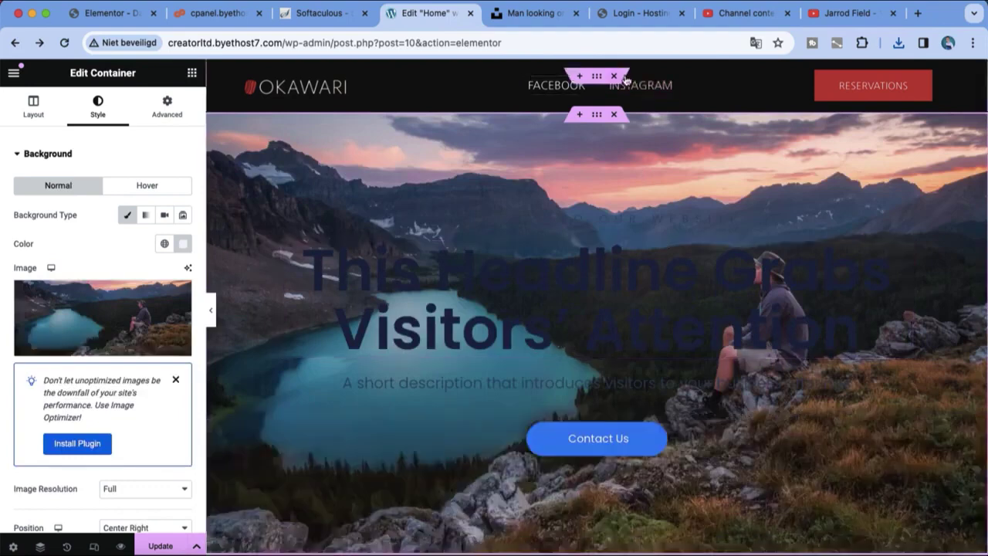
# Step: Delete the header bar and change the headline text to 'Welcome'
pyautogui.click(615, 77)
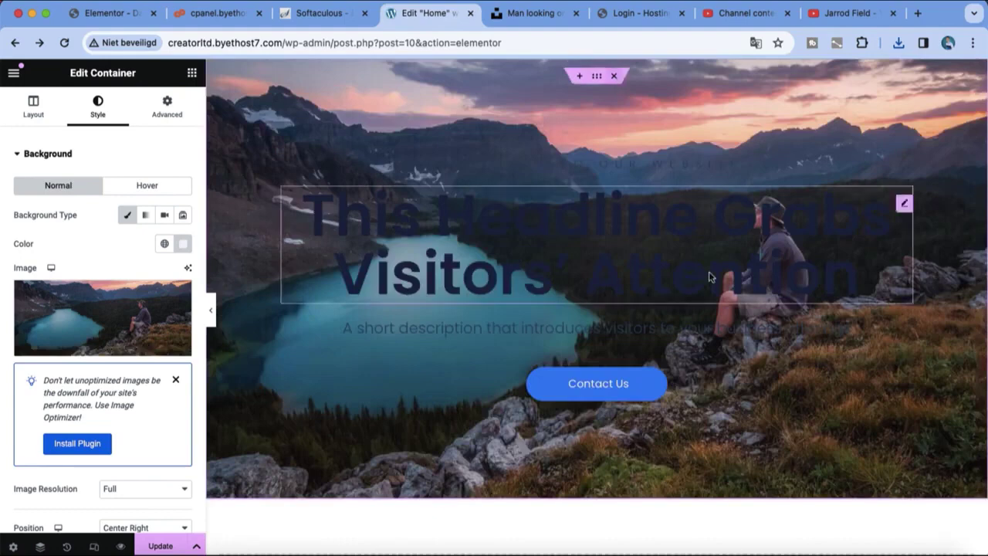
pyautogui.tripleClick(710, 276)
pyautogui.press('BackSpace')
pyautogui.write('Welcome')
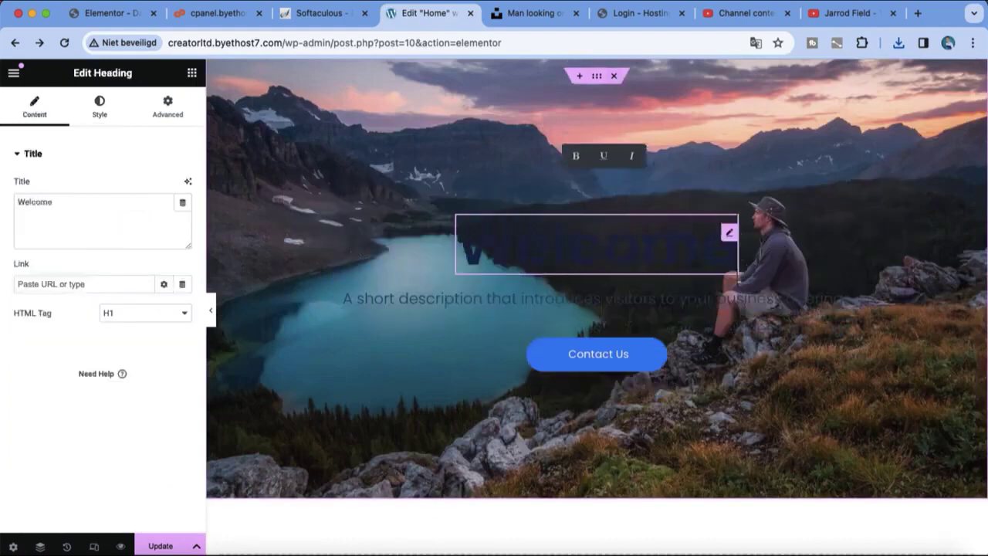
# Step: Set the Welcome heading's text colour to #CFF2FF
pyautogui.click(100, 116)
pyautogui.click(180, 215)
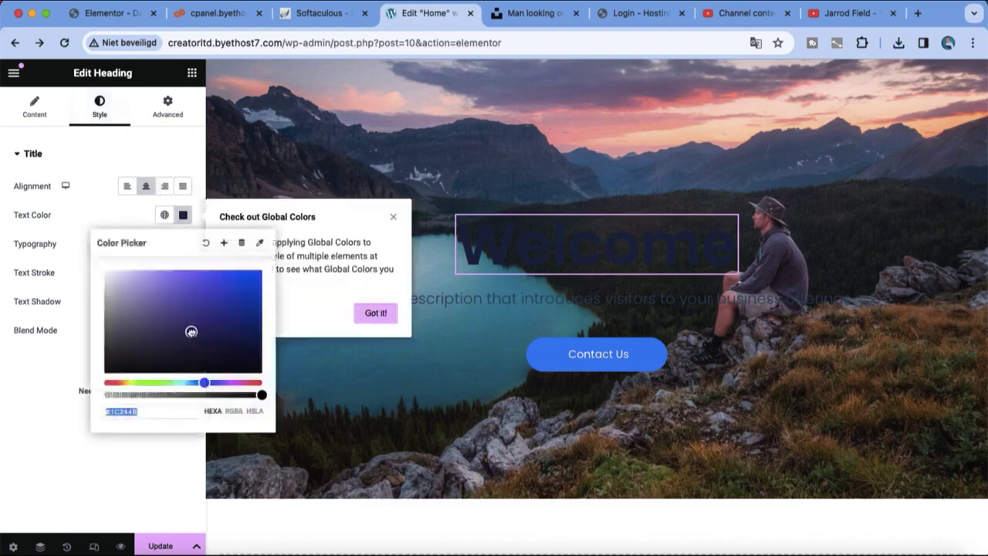
pyautogui.write('#CFF2FF')
pyautogui.click(430, 514)
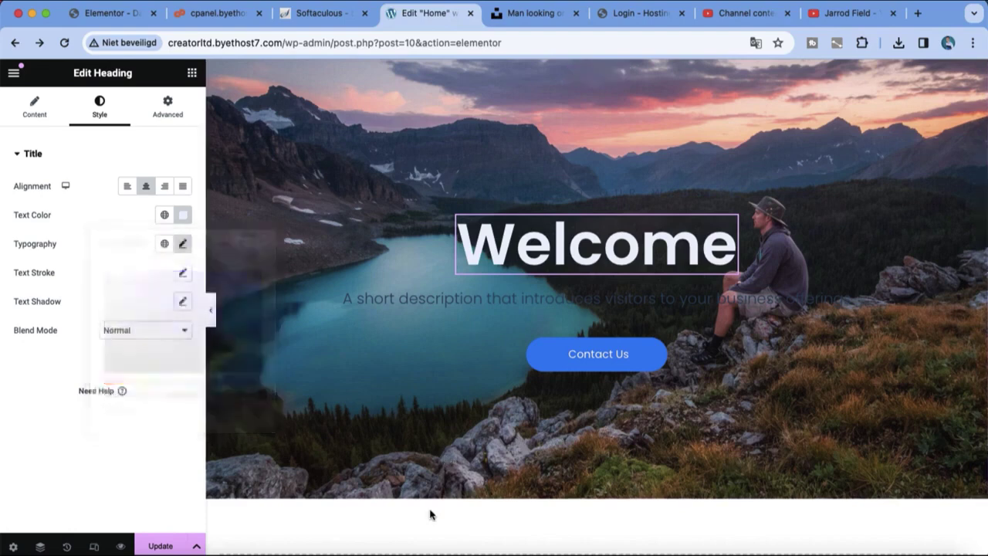
# Step: Replace the description under Welcome with 'TO MY NEW SITE'
pyautogui.tripleClick(599, 298)
pyautogui.press('BackSpace')
pyautogui.write('TO')
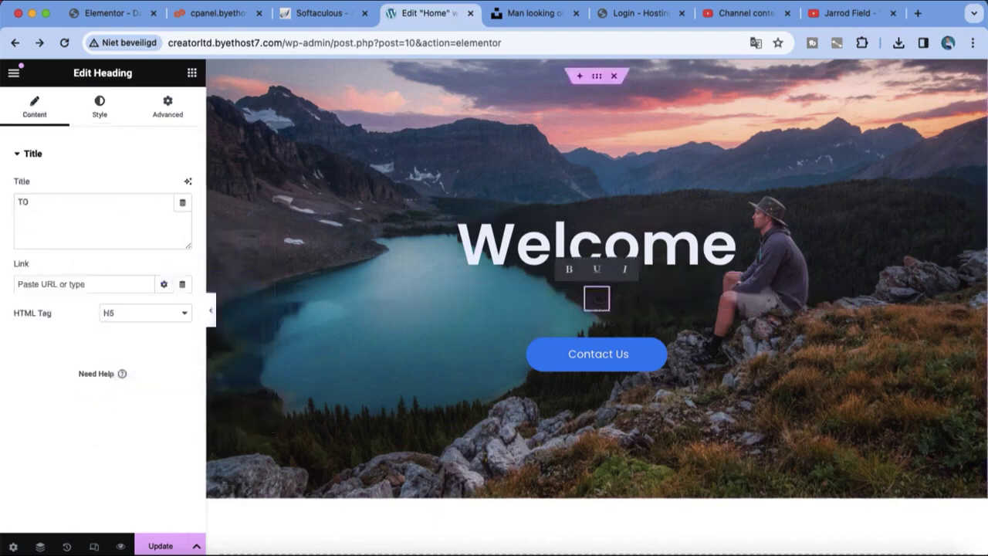
pyautogui.write(' MY NEW SITE')
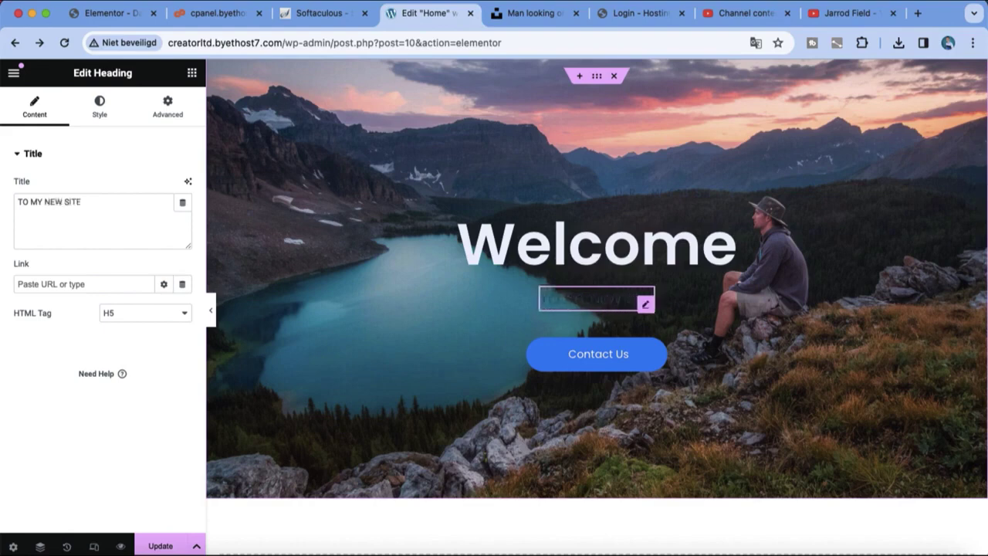
# Step: Give the description text a light colour
pyautogui.click(95, 121)
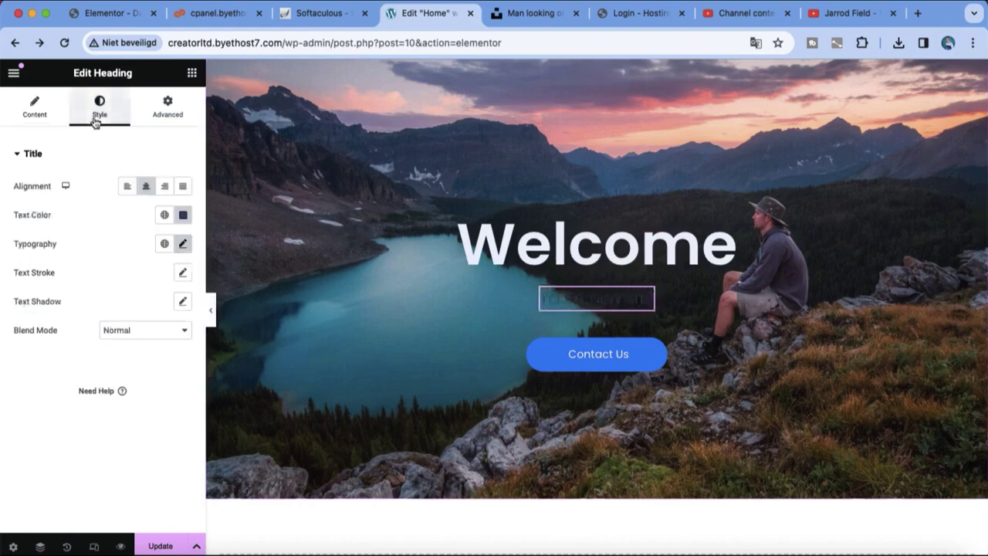
pyautogui.click(183, 216)
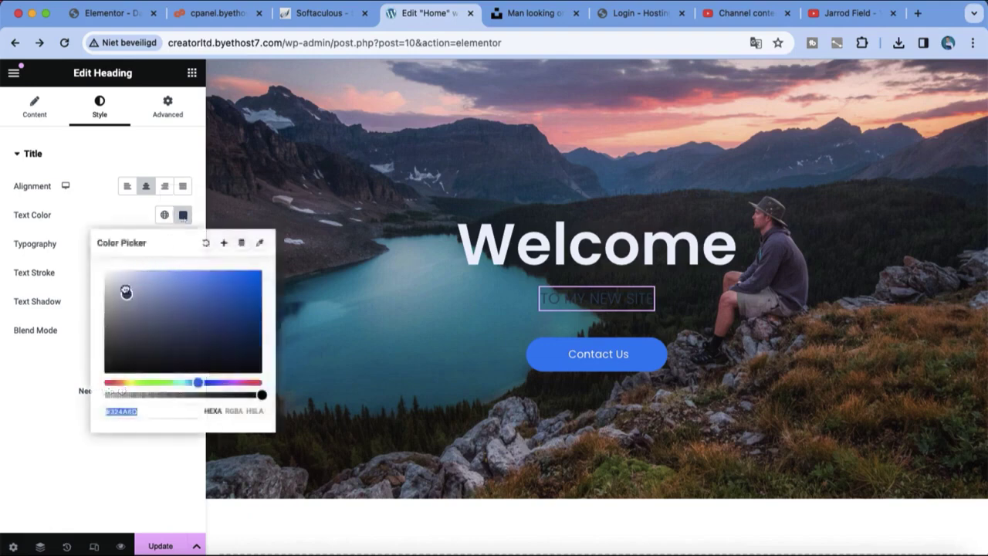
pyautogui.click(358, 381)
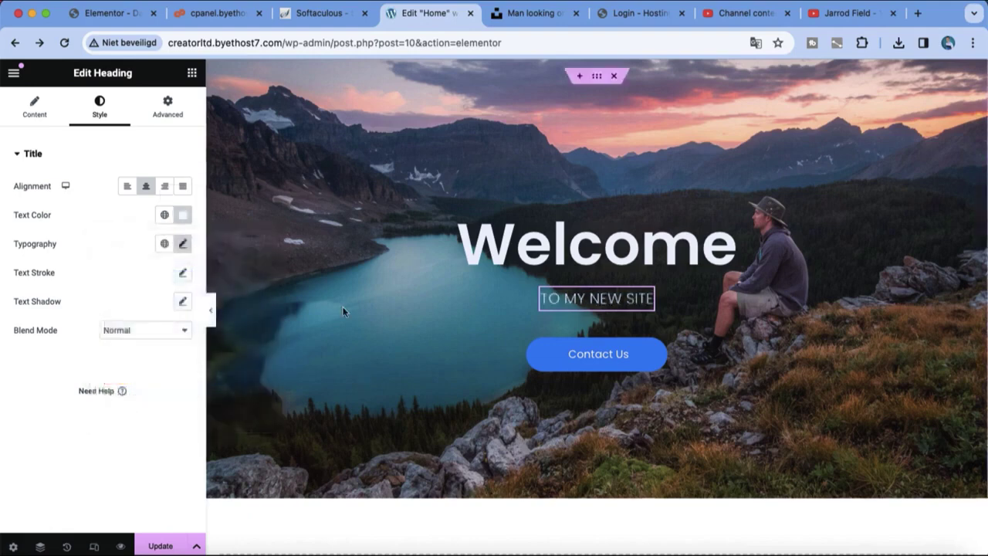
# Step: Add a single-column section below the hero
pyautogui.scroll(-3, 589, 513)
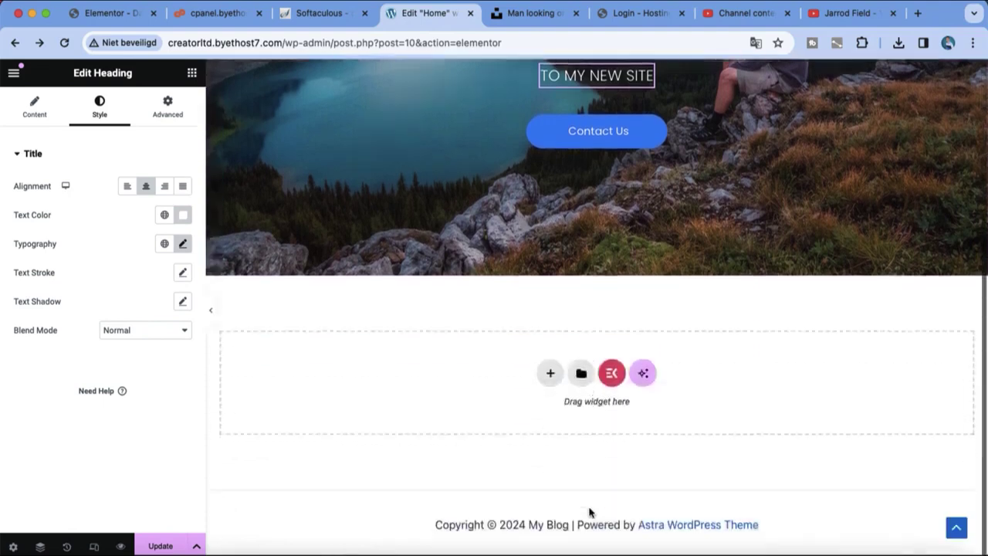
pyautogui.scroll(2, 571, 540)
pyautogui.click(552, 536)
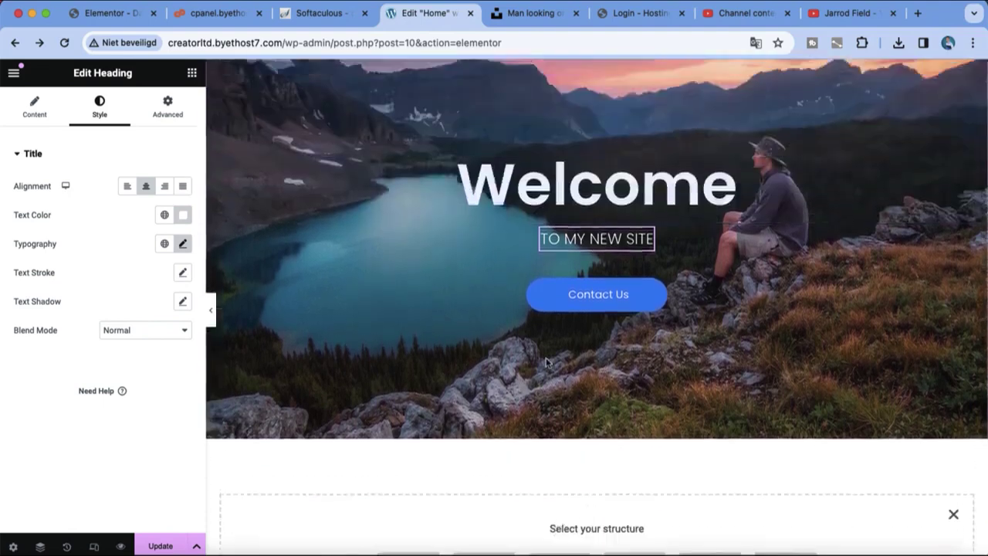
pyautogui.scroll(-3, 501, 463)
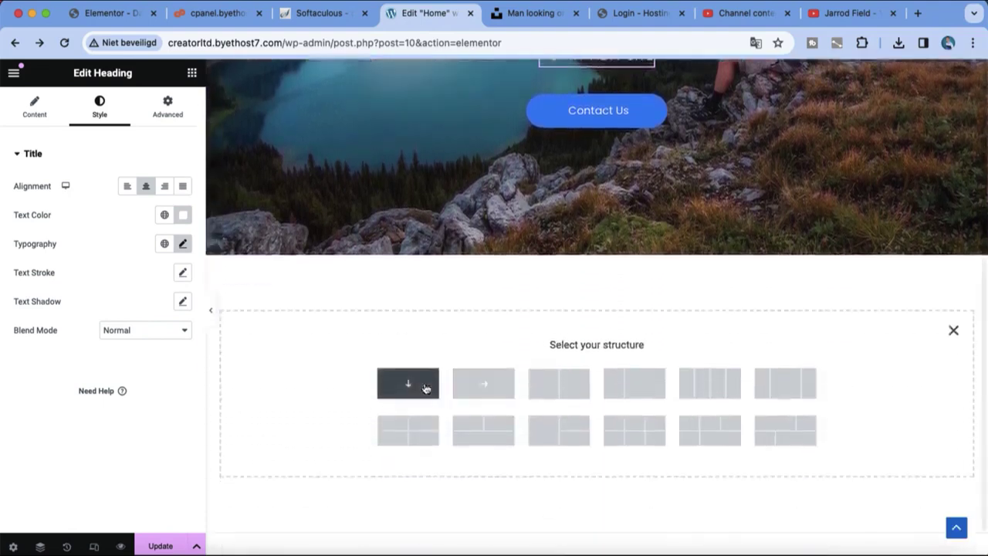
pyautogui.click(426, 387)
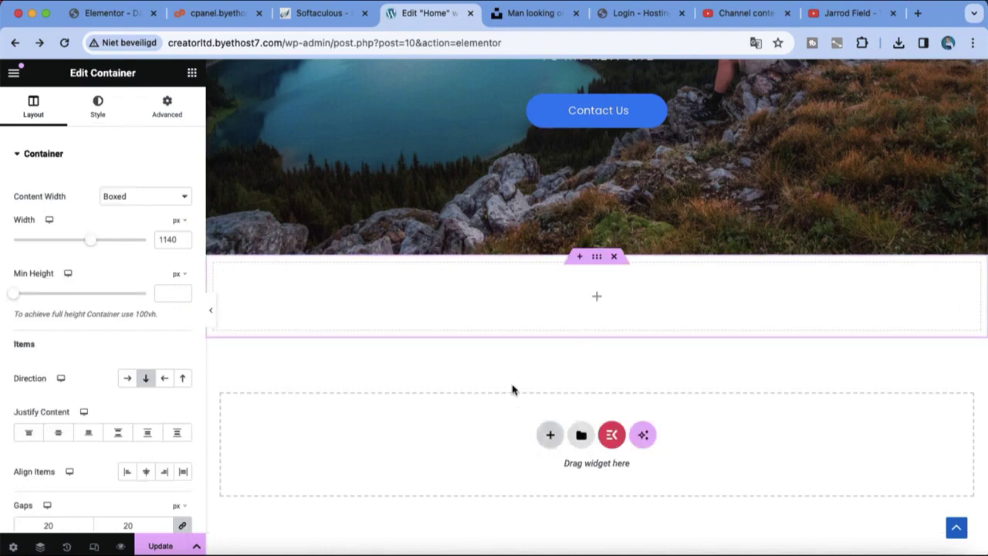
# Step: Swap in a side-by-side container, add a section slot above it, and open the template library
pyautogui.click(549, 437)
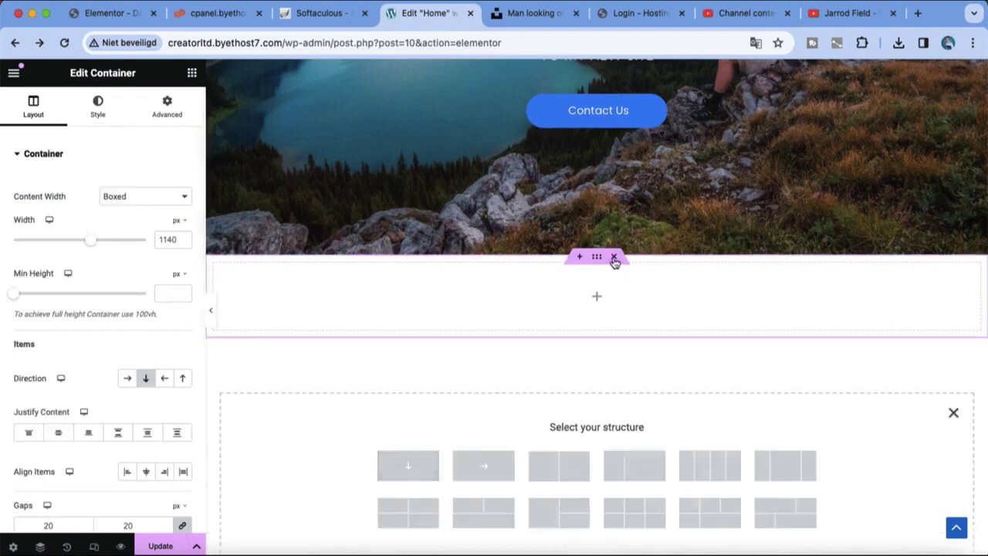
pyautogui.click(613, 257)
pyautogui.click(484, 383)
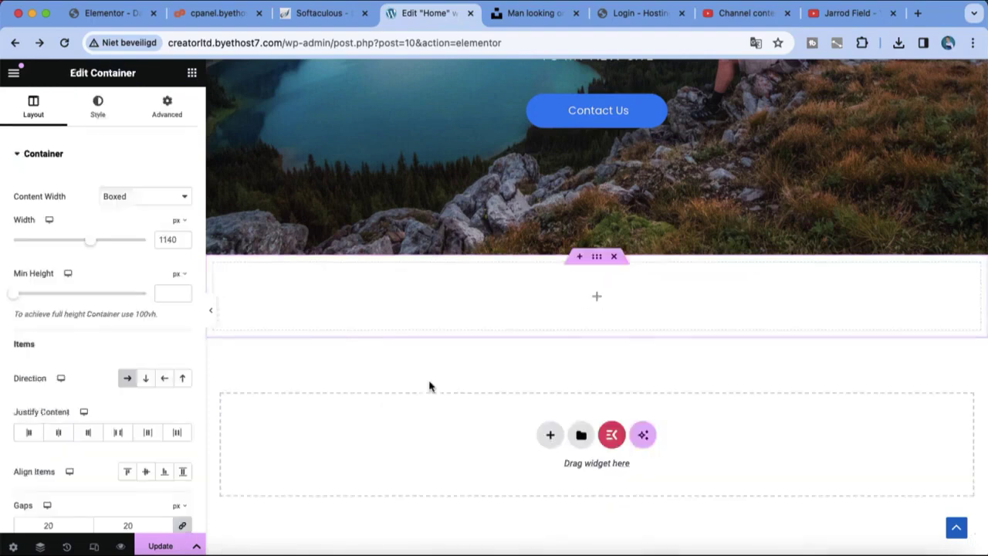
pyautogui.click(580, 257)
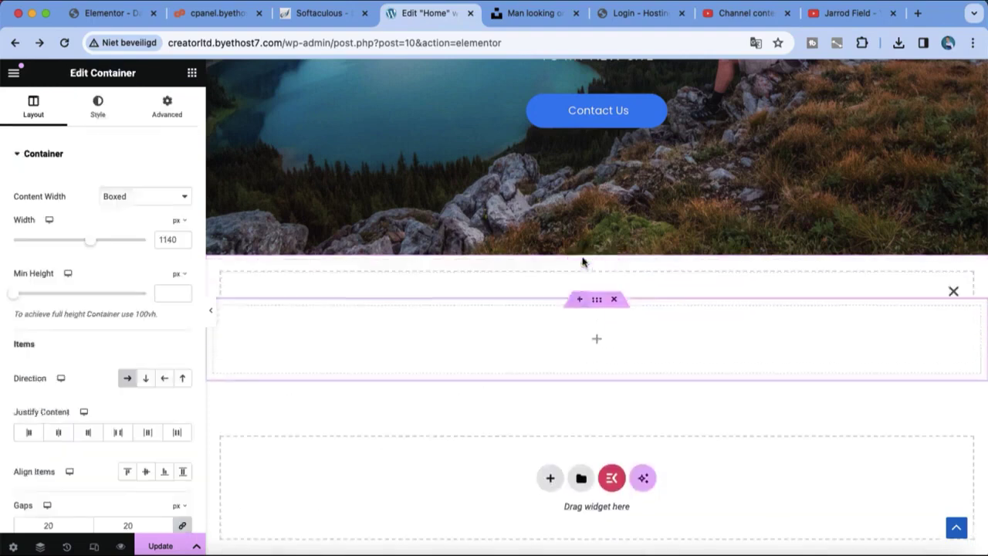
pyautogui.click(596, 319)
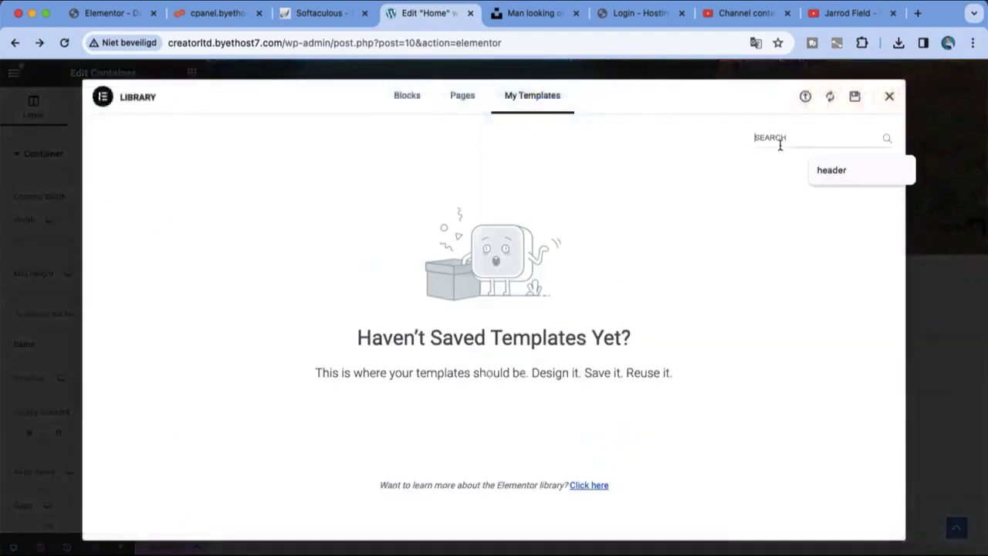
# Step: Search the library's My Templates and Pages tabs for 'header'
pyautogui.write('header')
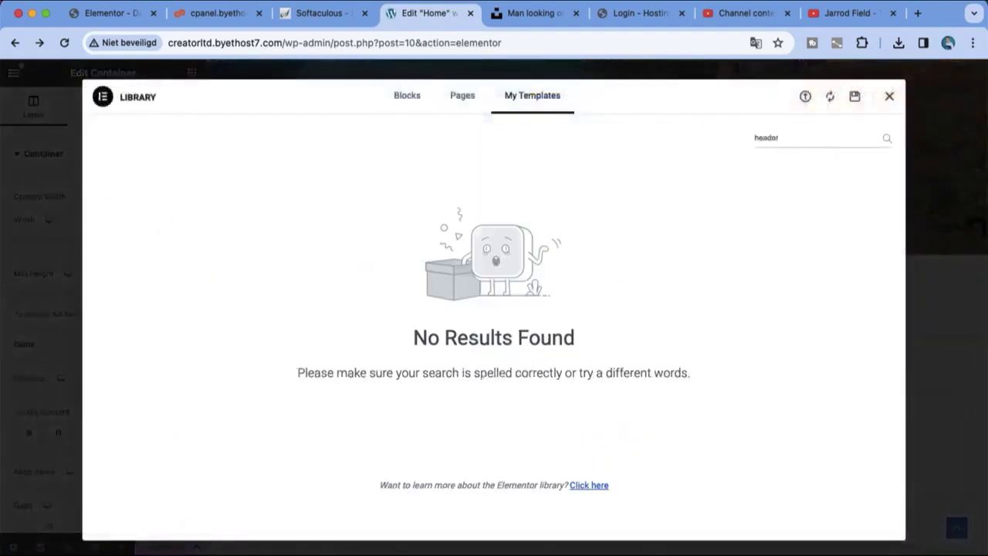
pyautogui.click(428, 100)
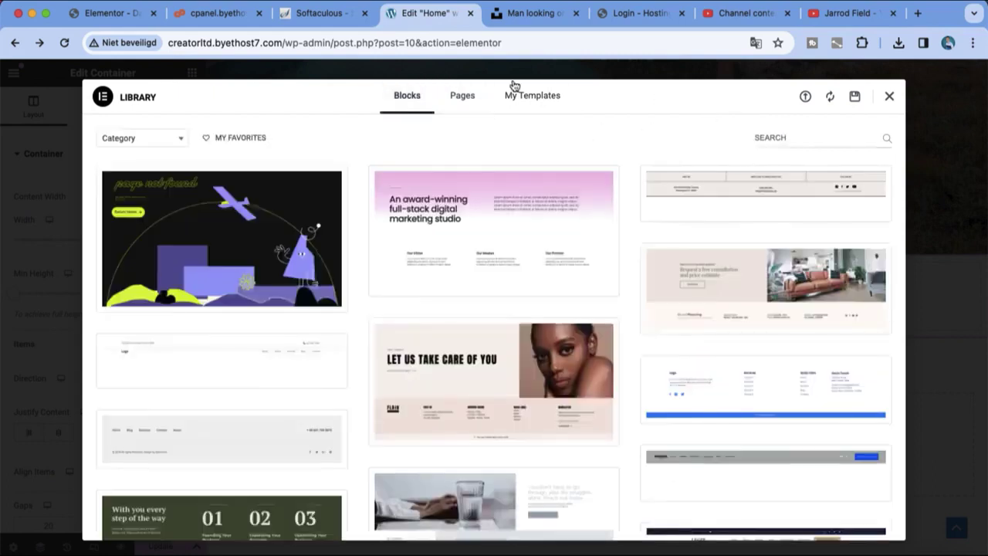
pyautogui.click(464, 96)
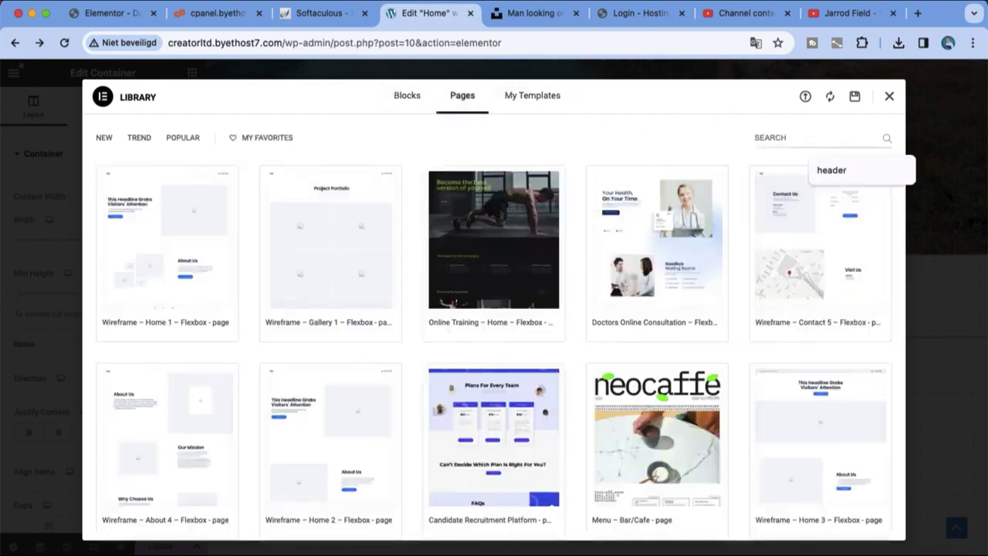
pyautogui.write('header')
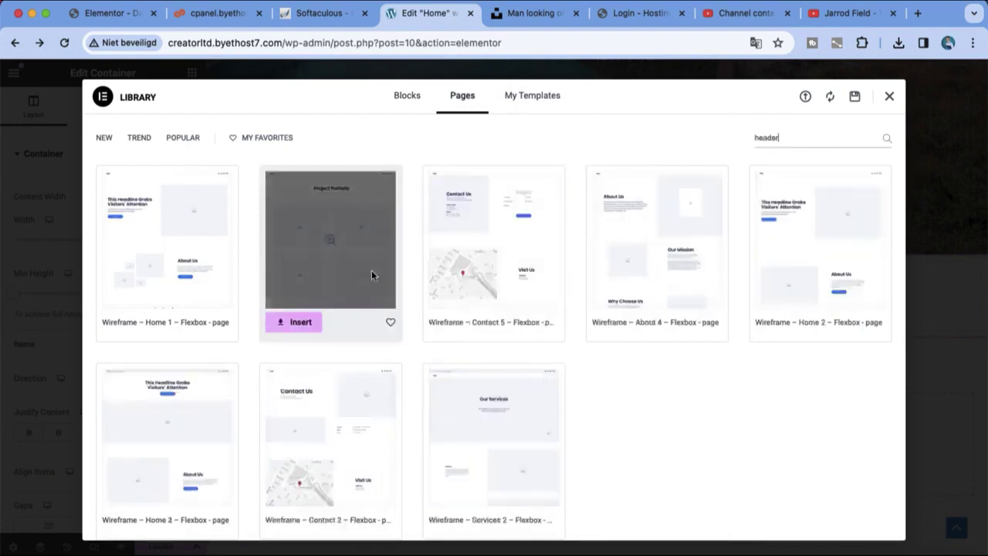
# Step: Filter the Blocks tab to the Header category and look over the designs
pyautogui.click(419, 101)
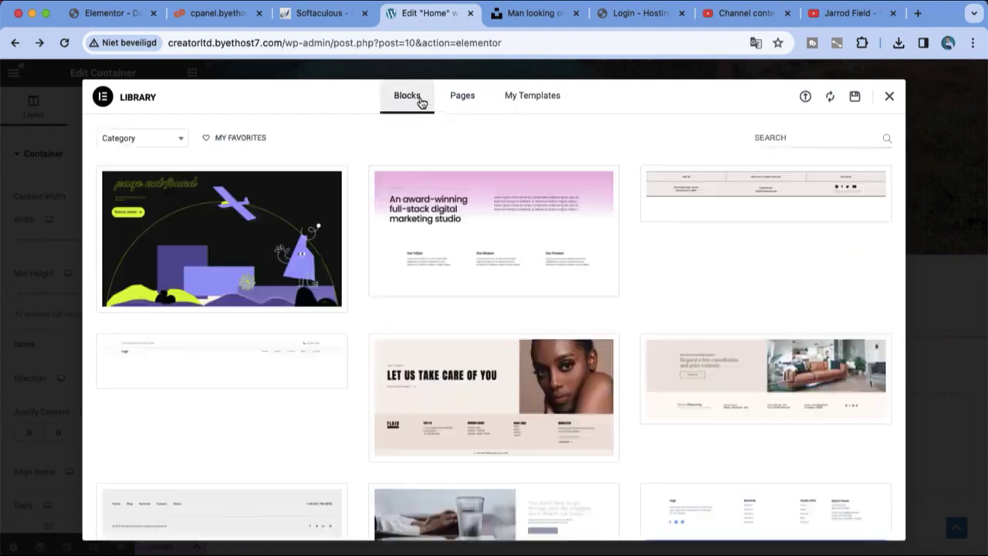
pyautogui.click(179, 140)
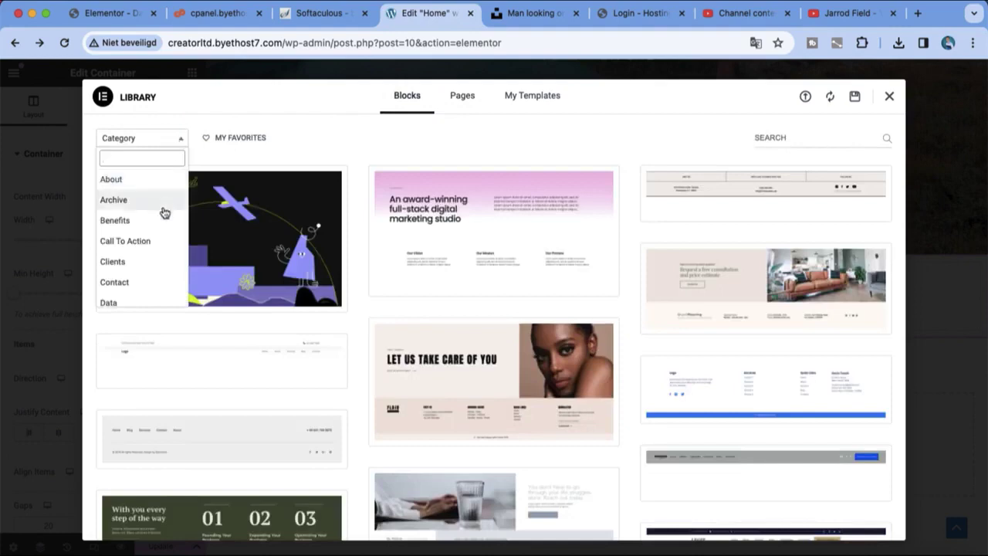
pyautogui.scroll(-3, 162, 212)
pyautogui.scroll(-3, 163, 211)
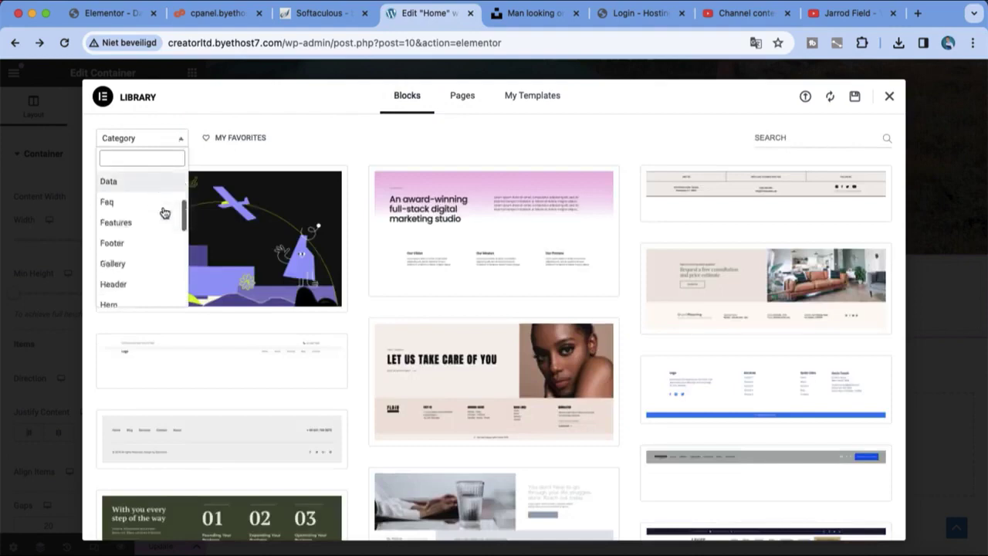
pyautogui.click(139, 279)
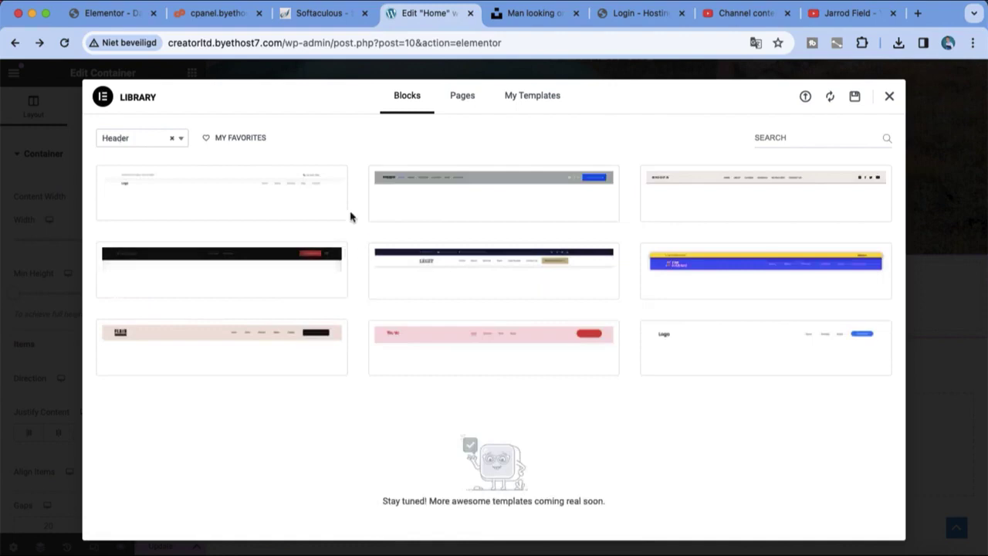
pyautogui.moveTo(279, 197)
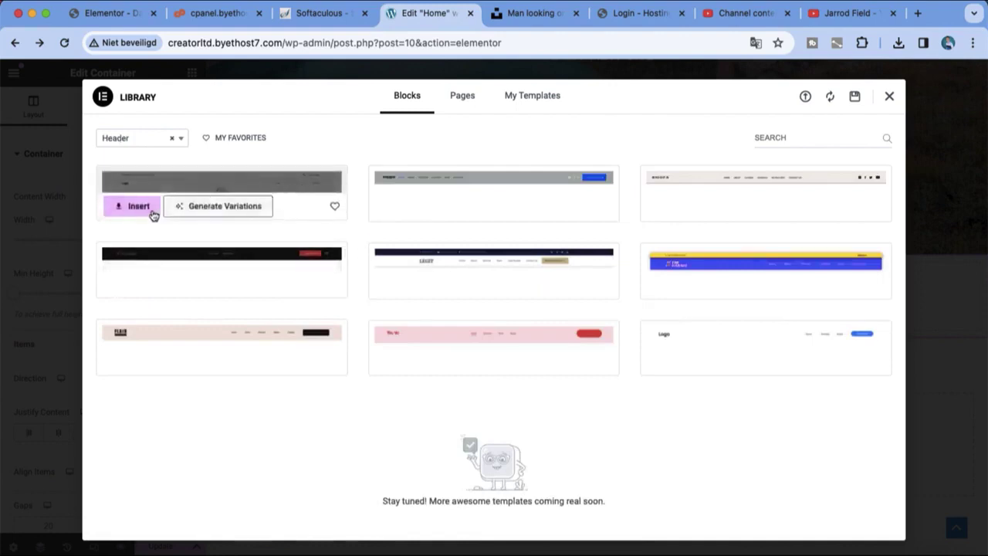
pyautogui.moveTo(684, 193)
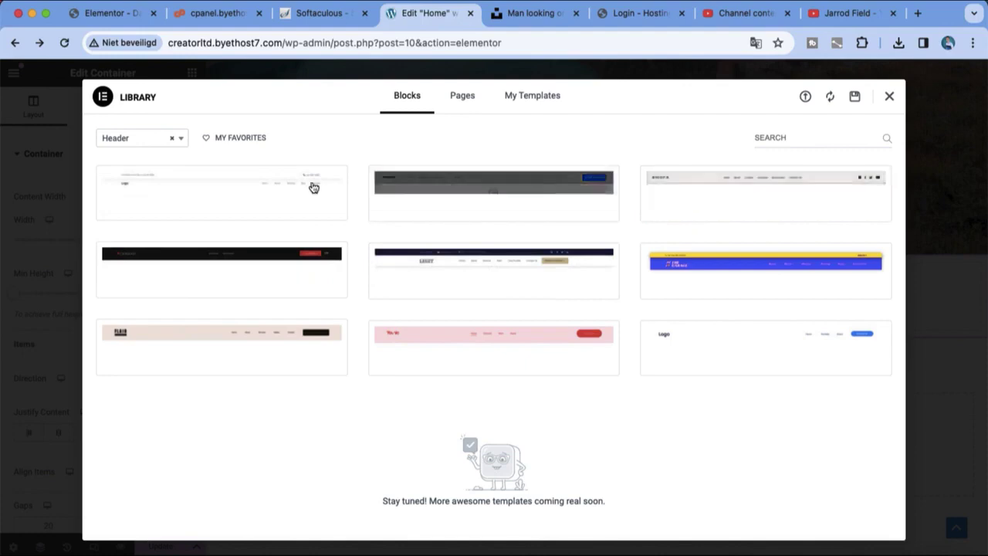
# Step: Insert the first Header block and apply its settings to the page
pyautogui.moveTo(223, 188)
pyautogui.click(151, 213)
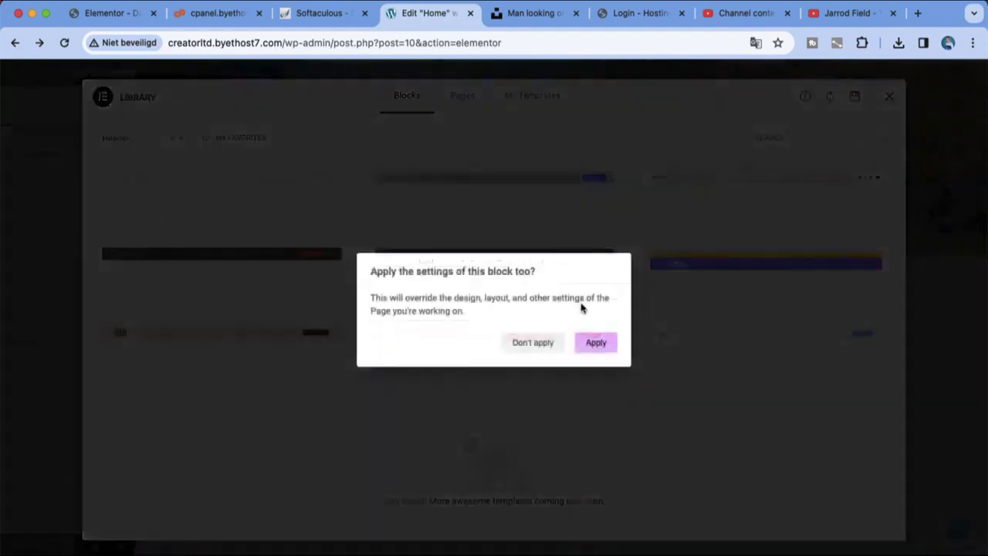
pyautogui.click(591, 337)
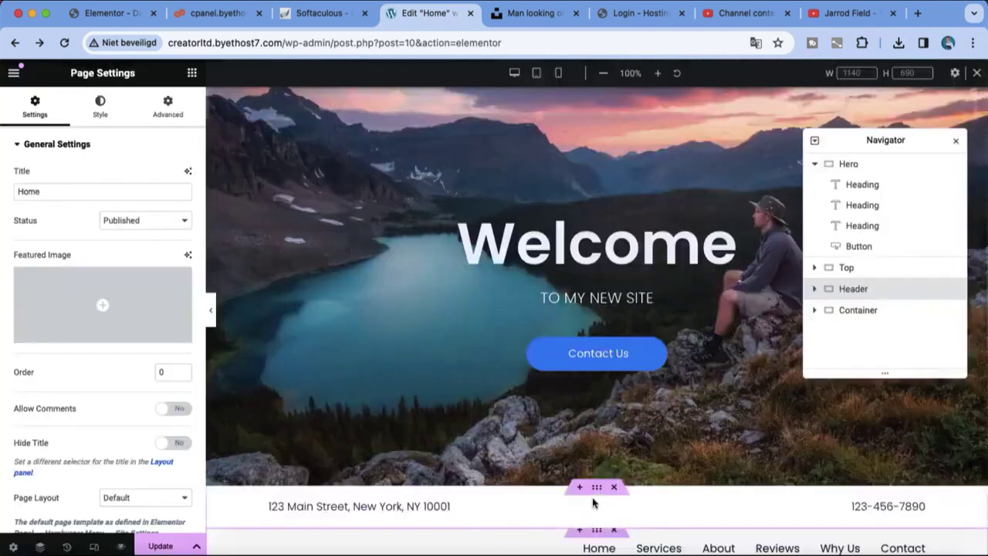
# Step: Move the address-and-phone Top bar above the Welcome hero
pyautogui.moveTo(594, 493); pyautogui.dragTo(585, 106)
pyautogui.scroll(1, 595, 163)
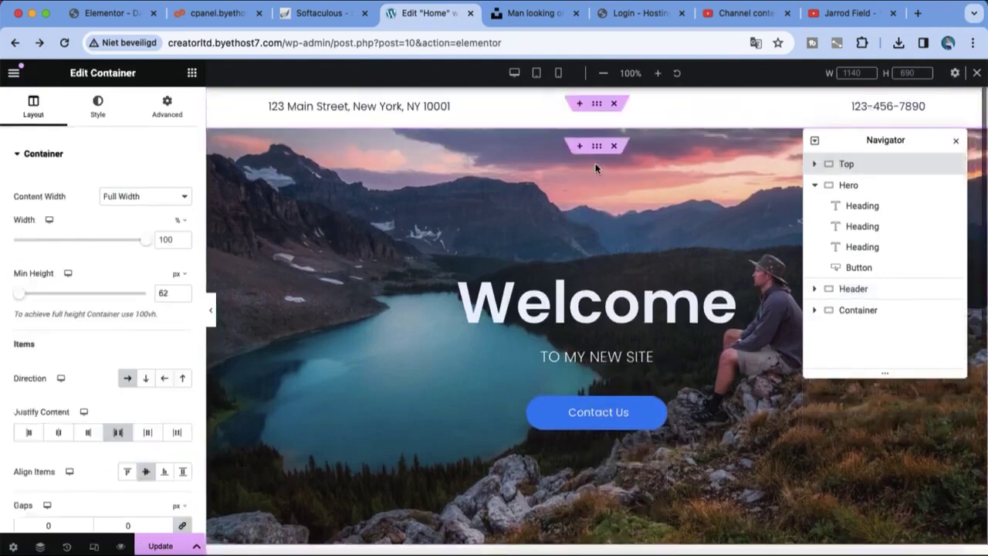
pyautogui.click(583, 261)
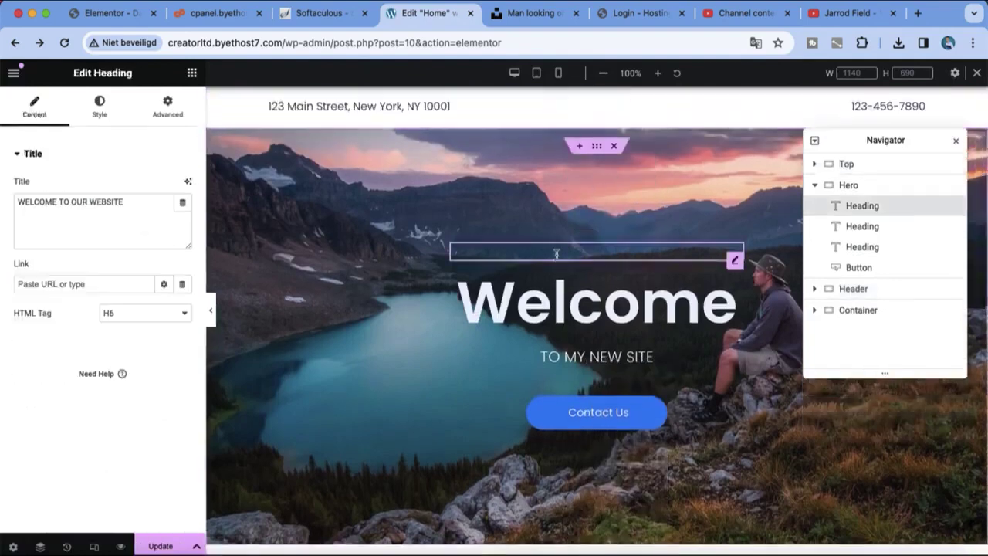
pyautogui.click(955, 141)
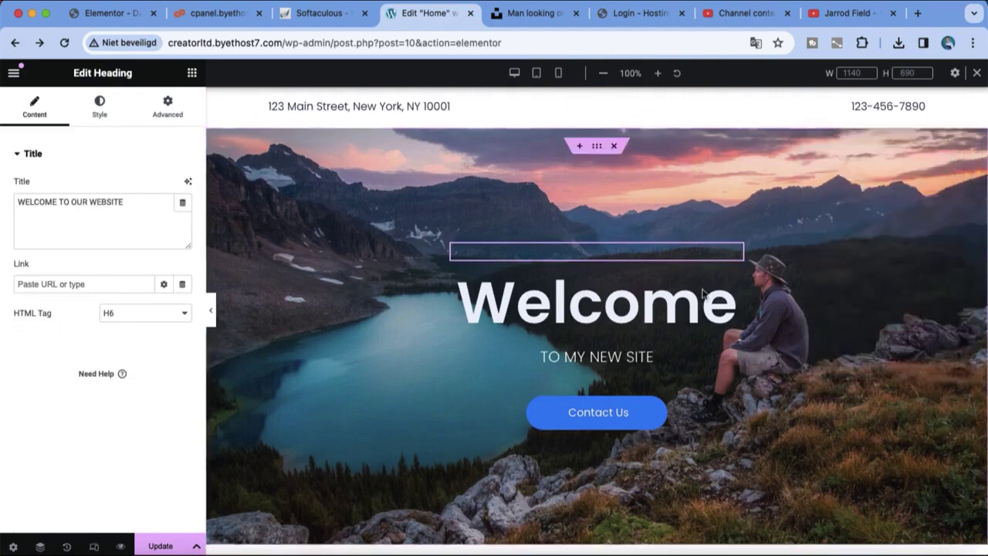
pyautogui.click(728, 323)
# Step: Delete the empty section, drag the nav menu container to the top, and remove the address bar
pyautogui.scroll(-5, 760, 434)
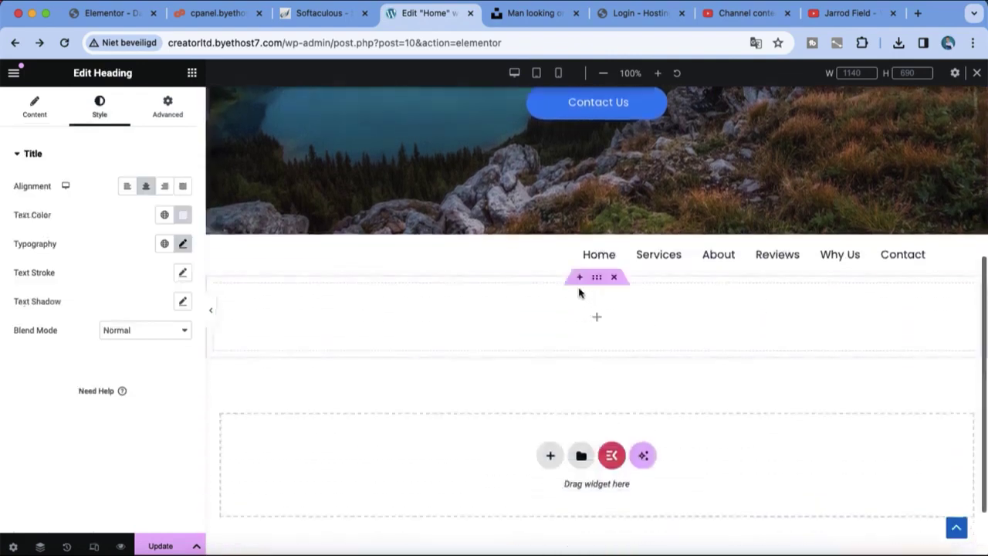
pyautogui.click(615, 279)
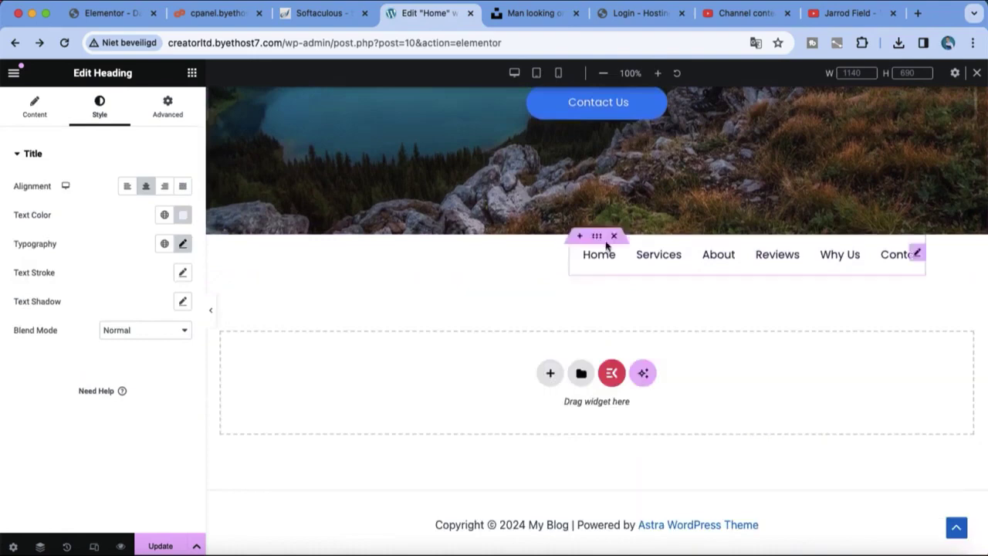
pyautogui.moveTo(599, 242); pyautogui.dragTo(567, 137)
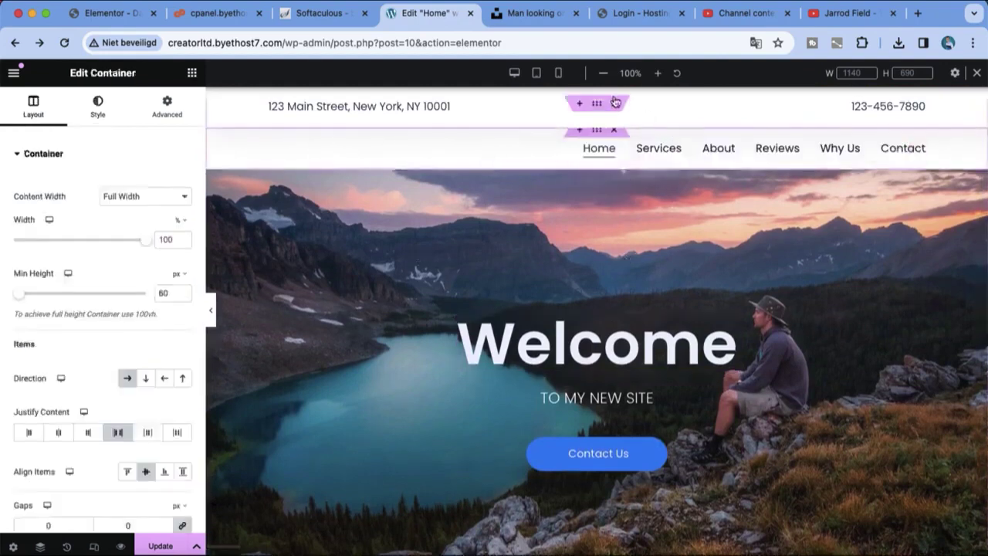
pyautogui.click(615, 102)
pyautogui.scroll(-4, 708, 448)
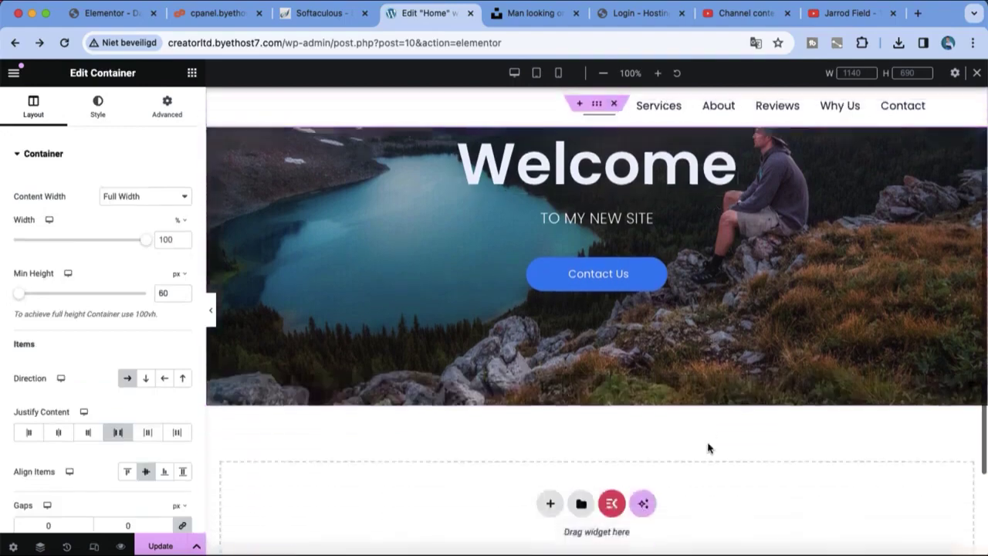
pyautogui.scroll(4, 708, 447)
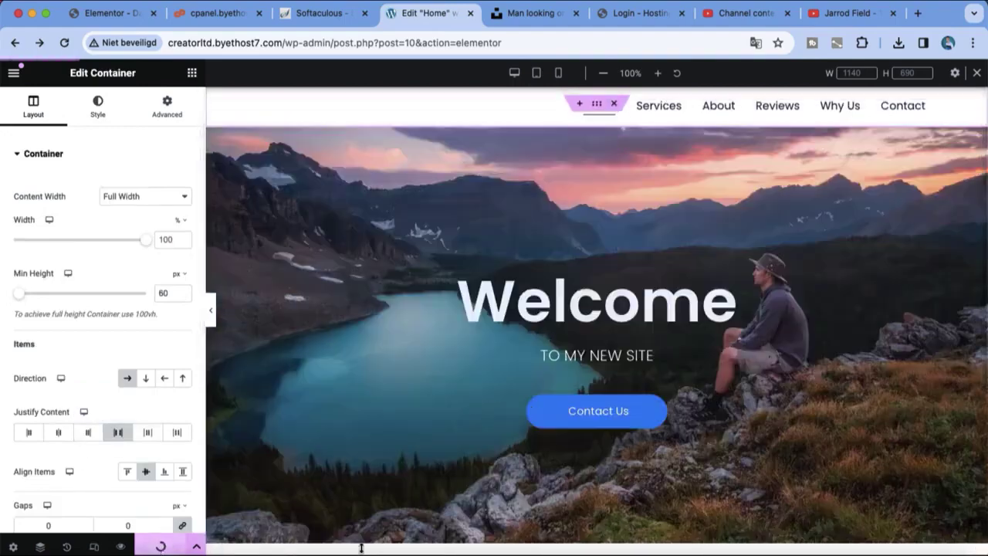
# Step: Generate an Elementor AI layout from 'portfolio landscape' and use the first result
pyautogui.scroll(-3, 814, 472)
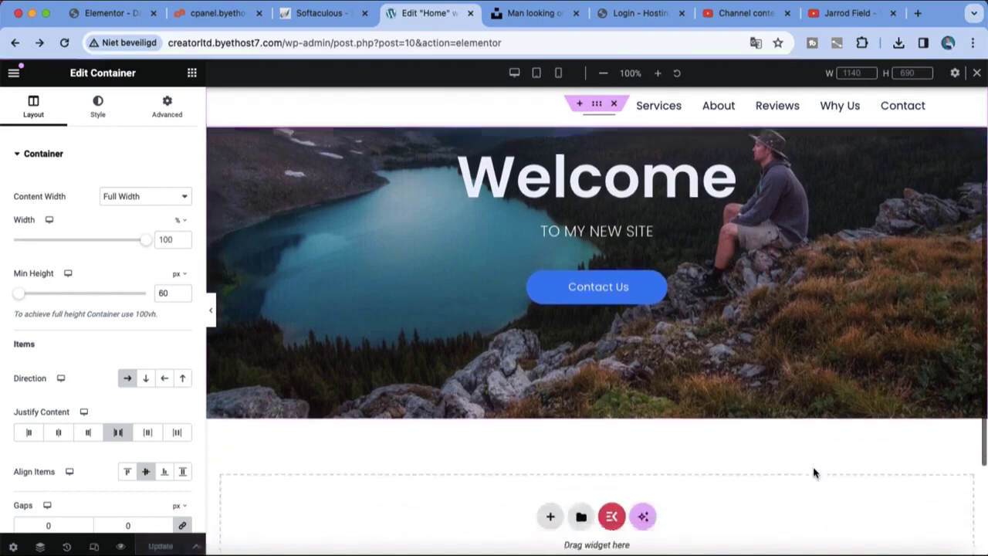
pyautogui.click(583, 462)
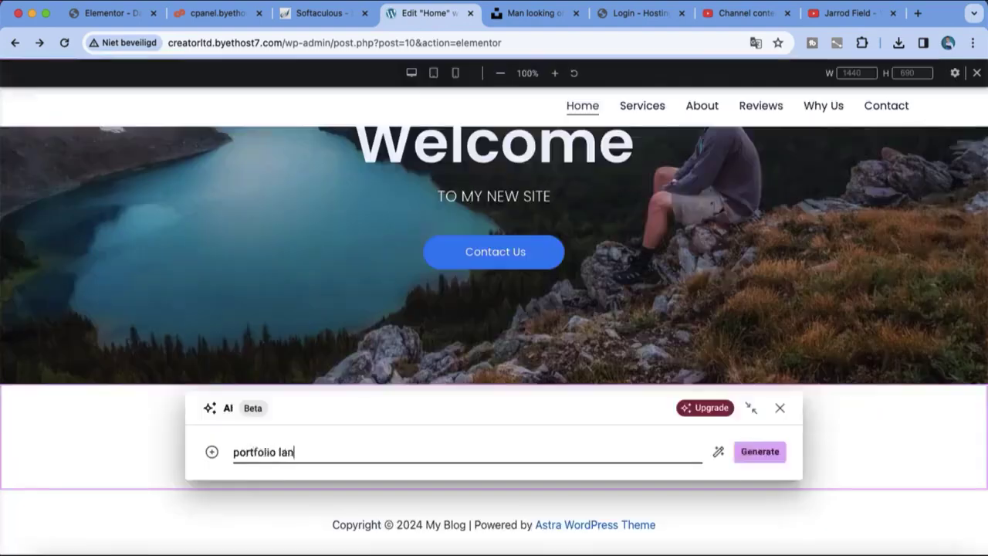
pyautogui.write('e')
pyautogui.press('Return')
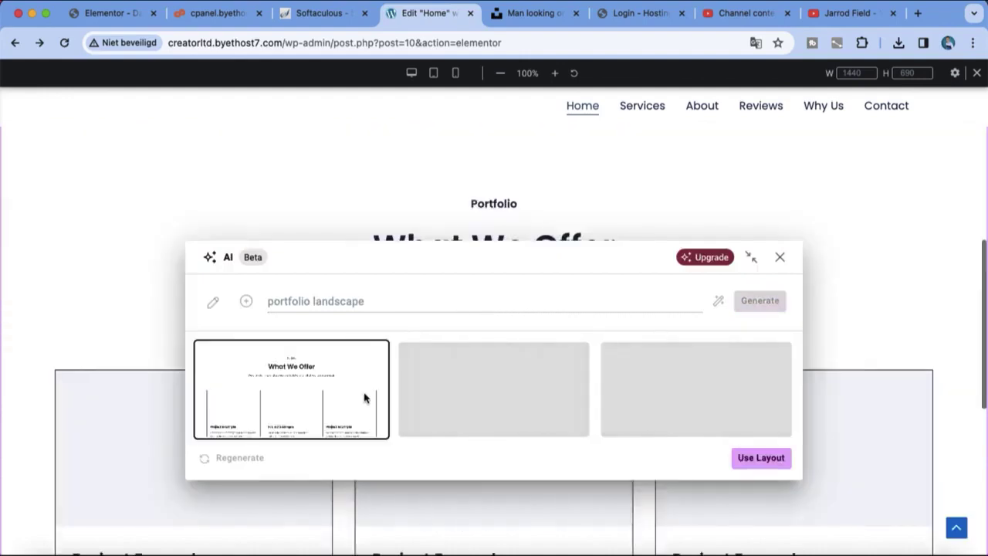
pyautogui.click(774, 456)
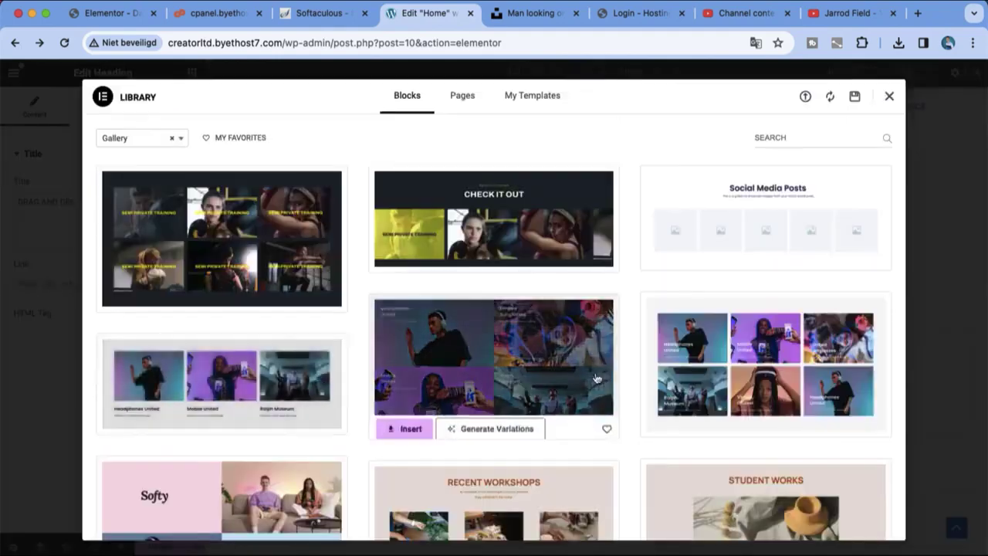
# Step: Find the Softy photo gallery block in the library, preview it, and insert it
pyautogui.scroll(-3, 592, 377)
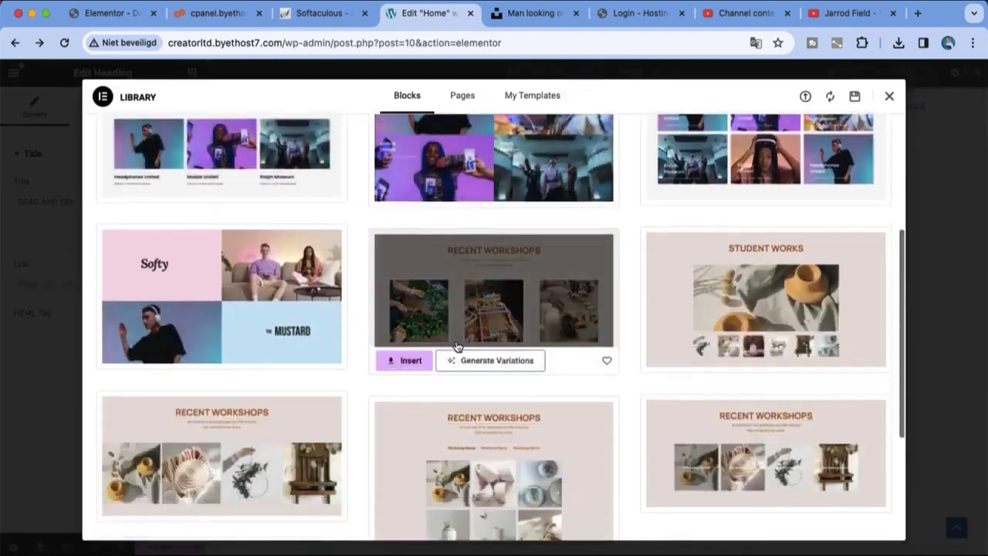
pyautogui.scroll(-3, 456, 347)
pyautogui.scroll(5, 456, 346)
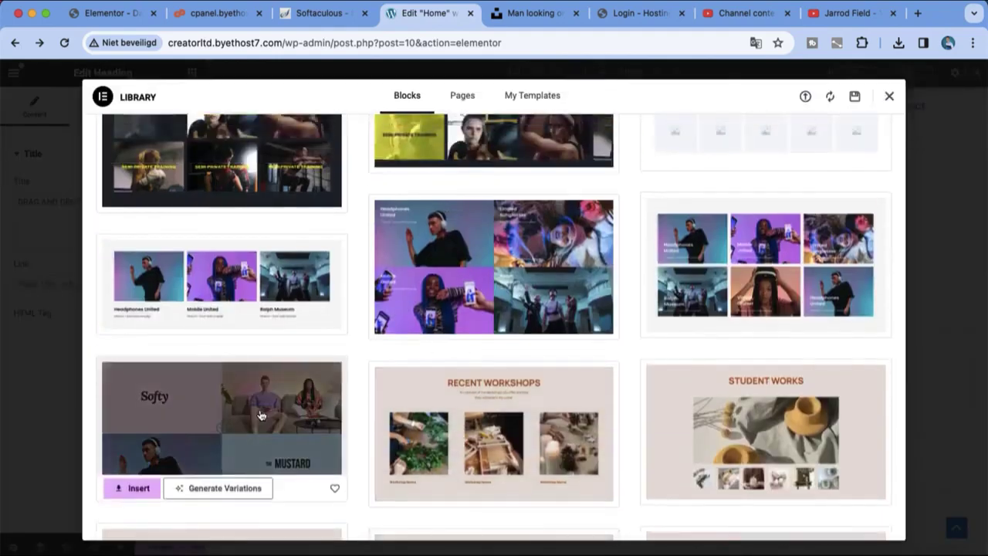
pyautogui.click(260, 415)
pyautogui.click(842, 96)
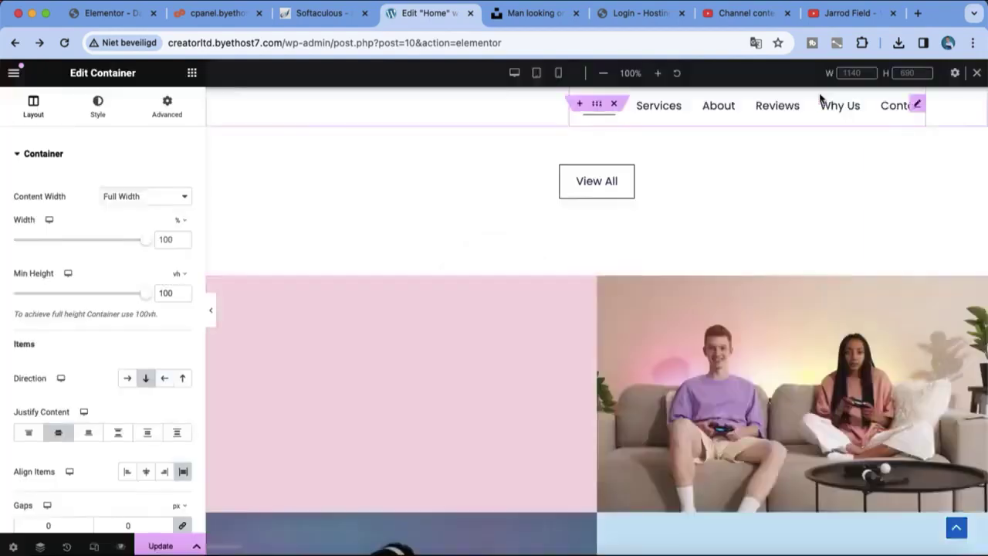
# Step: Drag the Softy gallery container up to just below the portfolio's View All button
pyautogui.scroll(15, 826, 220)
pyautogui.scroll(-5, 826, 220)
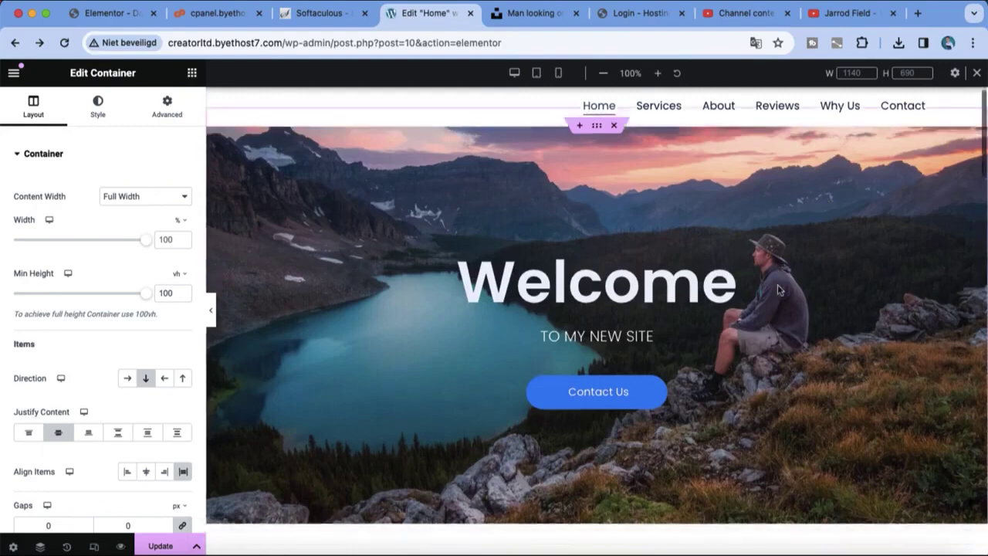
pyautogui.scroll(-4, 777, 290)
pyautogui.scroll(3, 618, 262)
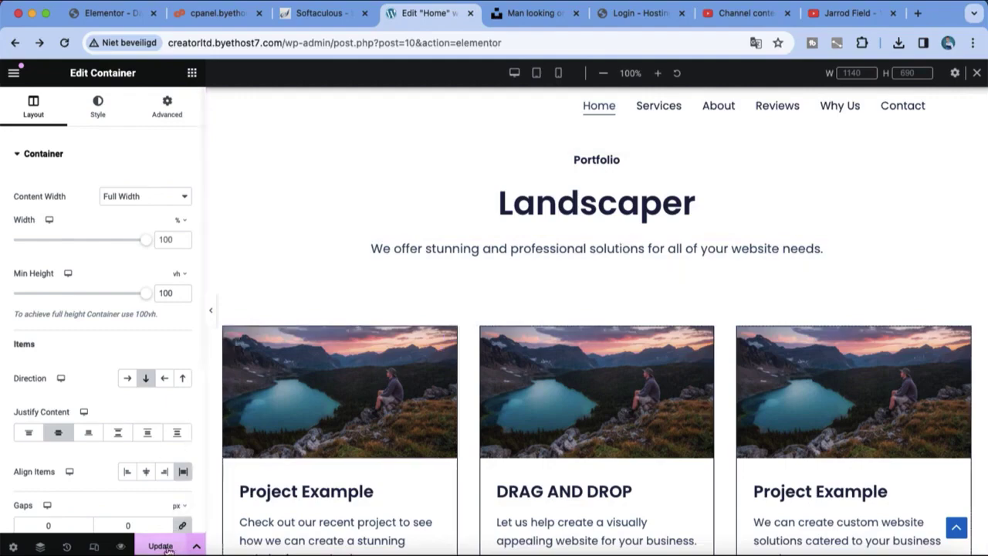
pyautogui.scroll(-10, 448, 471)
pyautogui.scroll(5, 503, 412)
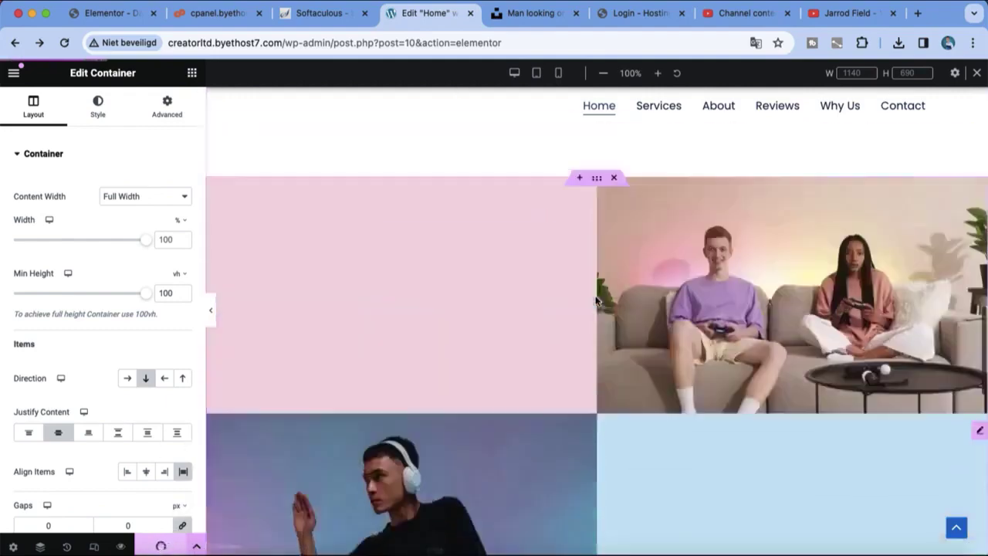
pyautogui.scroll(-2, 596, 301)
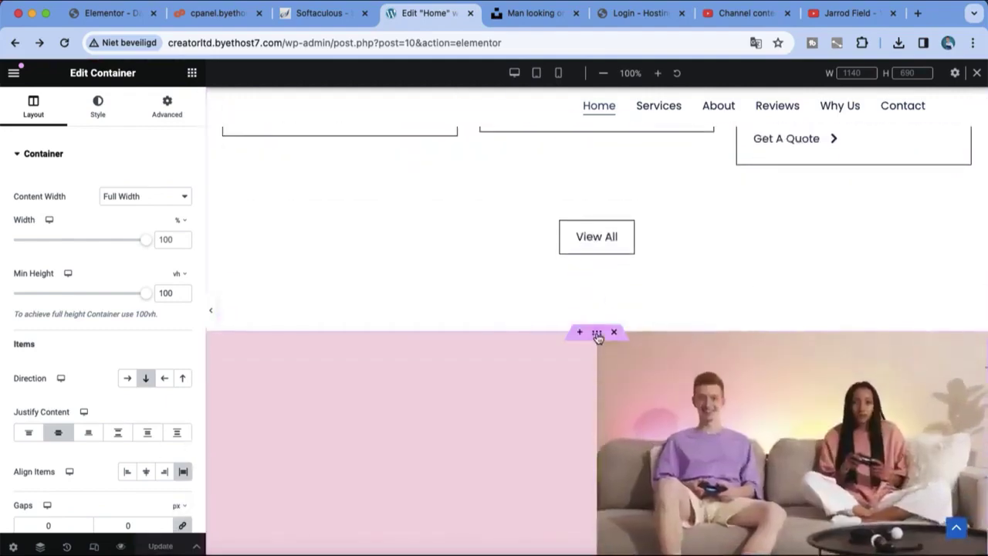
pyautogui.moveTo(596, 332); pyautogui.dragTo(617, 233)
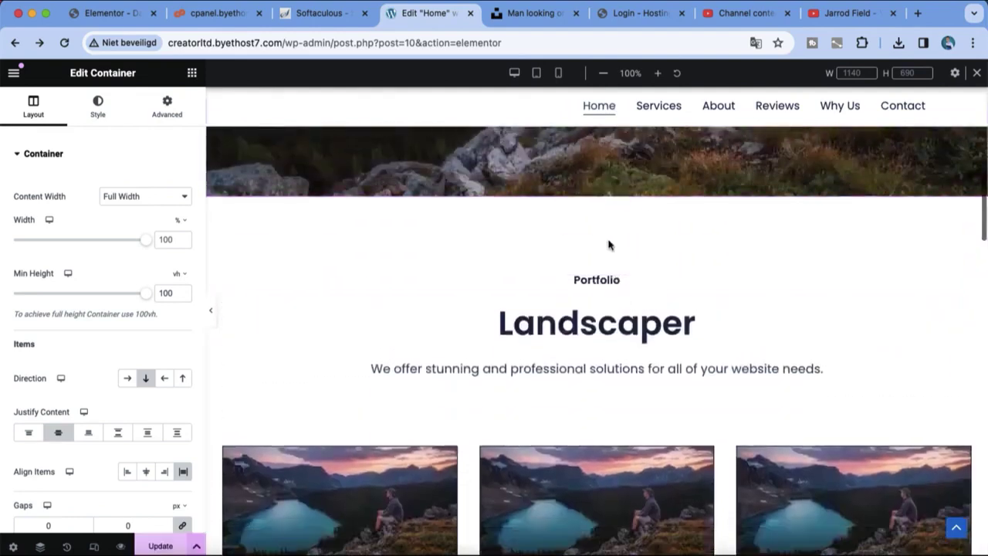
pyautogui.click(213, 317)
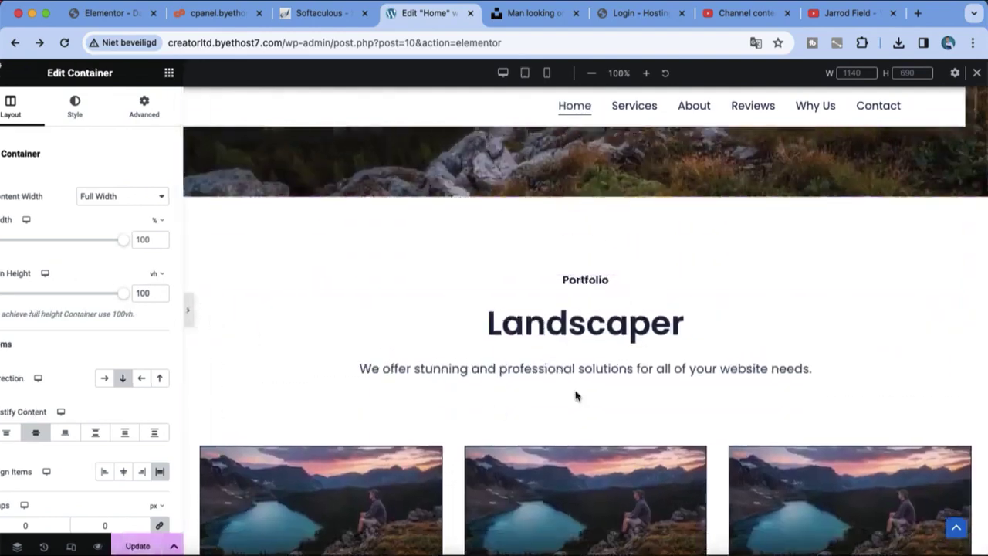
pyautogui.scroll(-10, 561, 267)
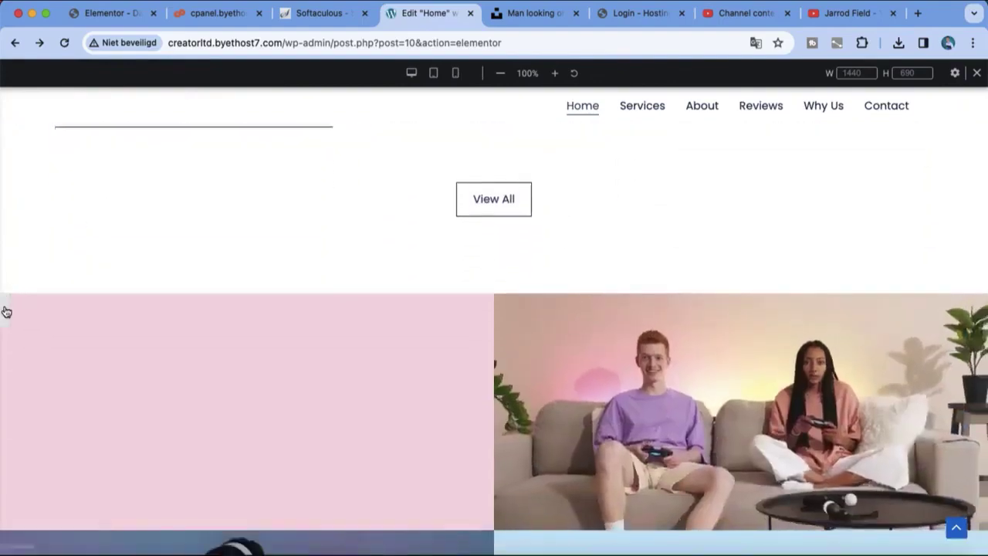
pyautogui.click(6, 312)
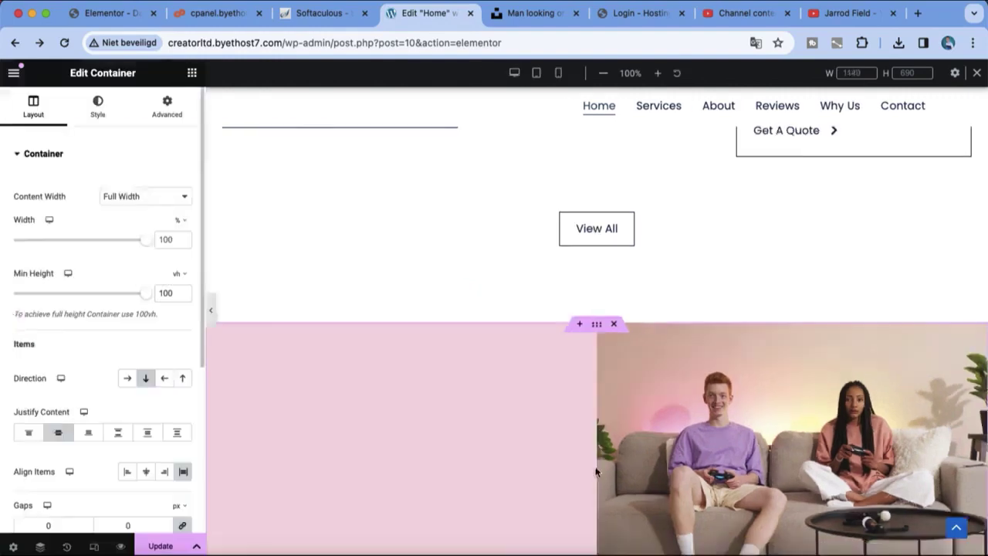
pyautogui.moveTo(596, 324); pyautogui.dragTo(586, 152)
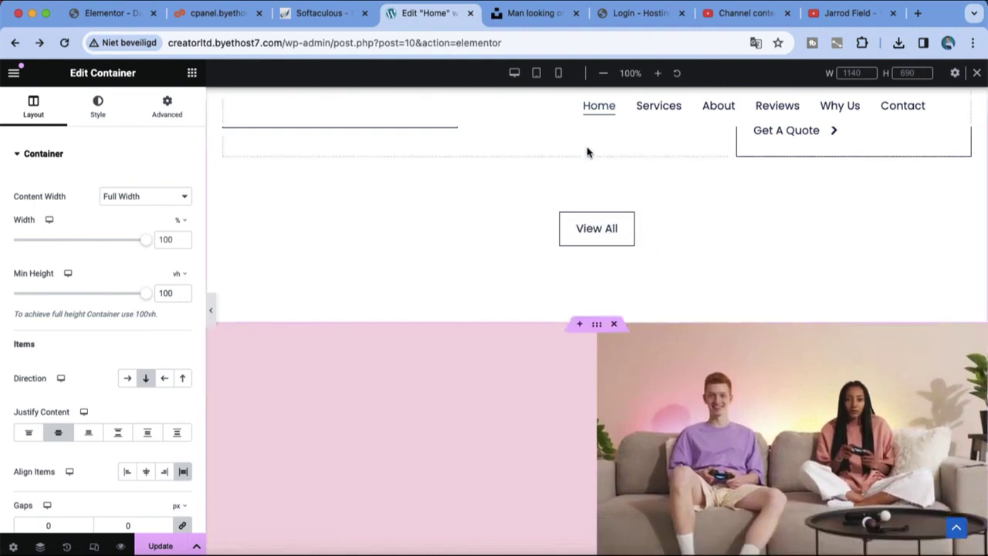
# Step: Show the Navigator and the History Actions list, and turn off Responsive Mode
pyautogui.click(40, 546)
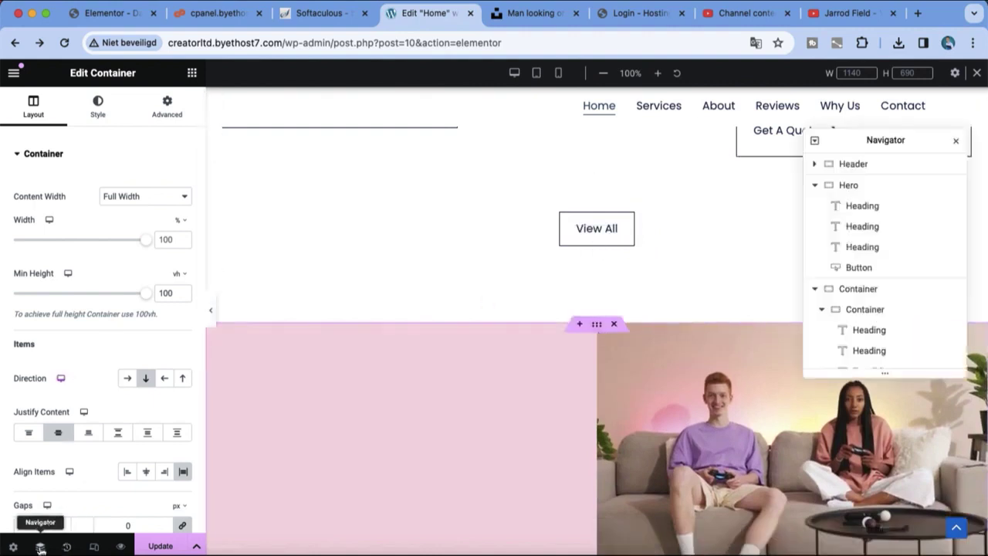
pyautogui.click(14, 547)
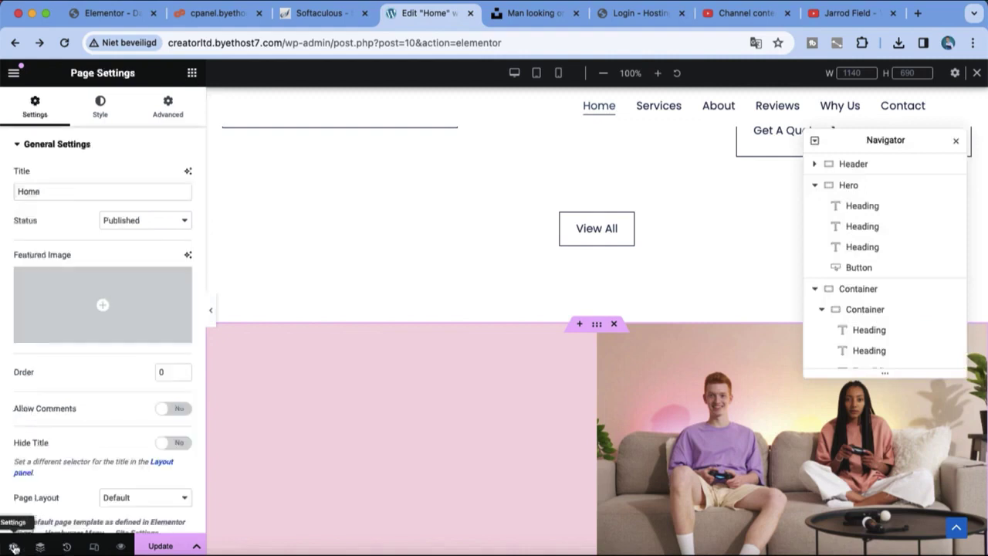
pyautogui.click(66, 546)
pyautogui.click(93, 547)
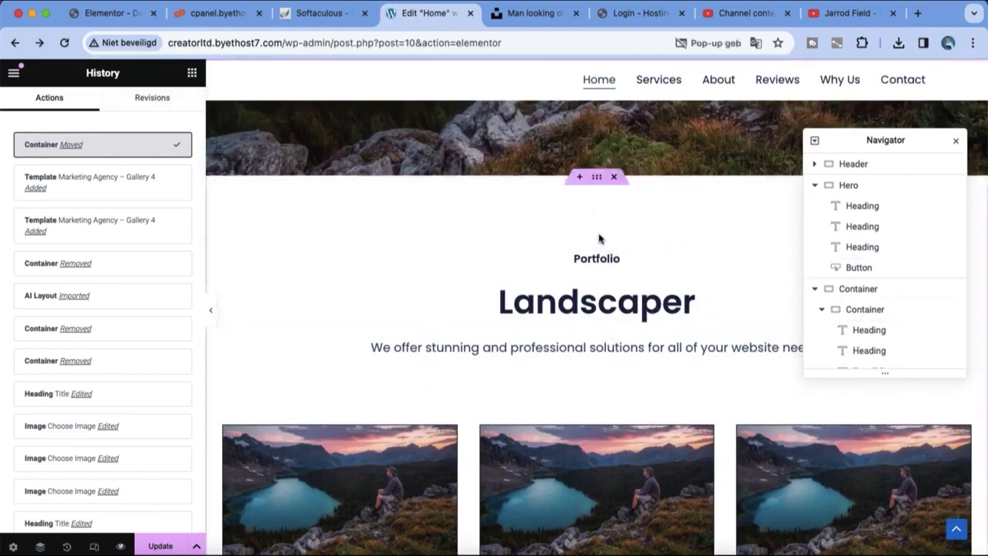
pyautogui.scroll(-5, 602, 309)
pyautogui.scroll(-2, 602, 419)
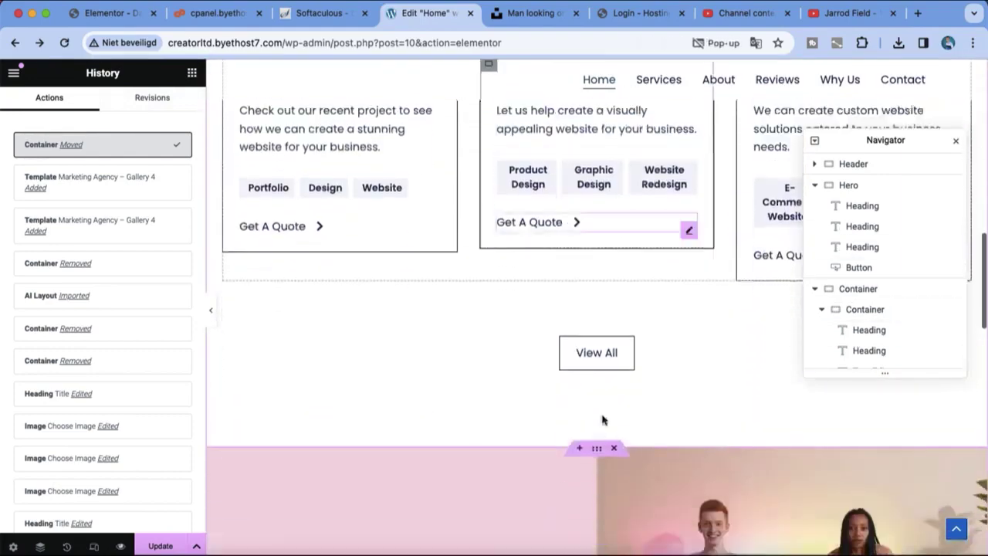
# Step: Drag the gallery container up so it sits directly beneath the mountain-lake hero
pyautogui.moveTo(599, 452); pyautogui.dragTo(615, 176)
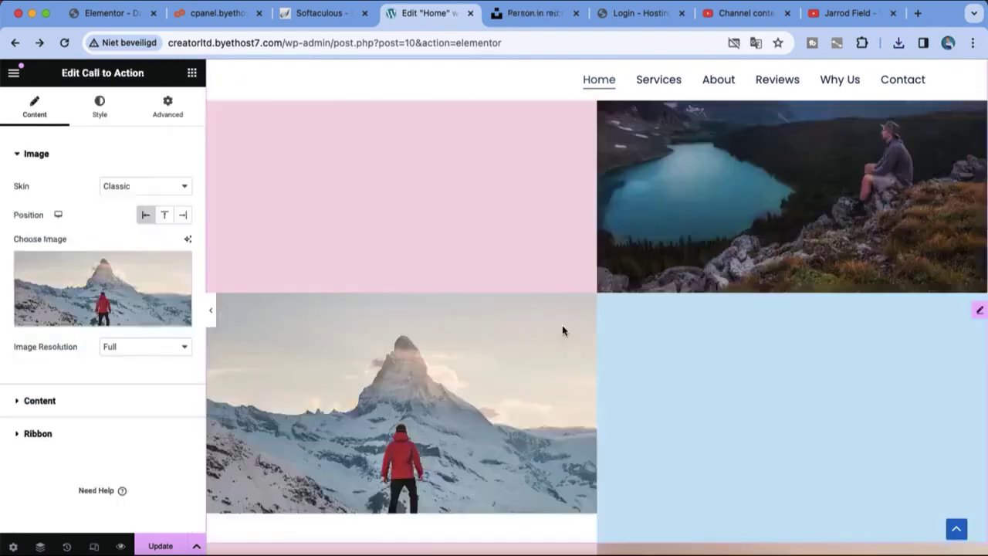
pyautogui.scroll(5, 563, 330)
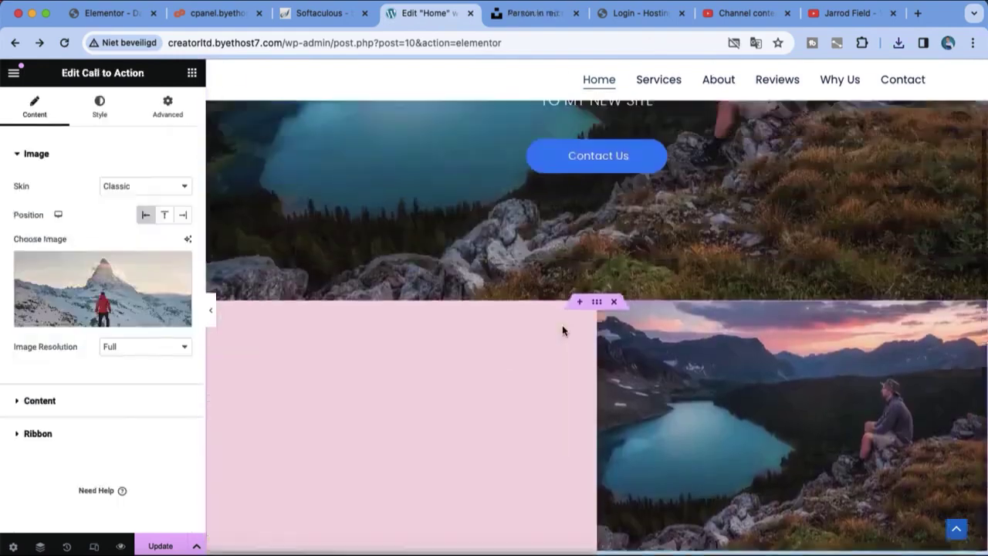
pyautogui.scroll(-5, 562, 330)
pyautogui.scroll(-10, 561, 330)
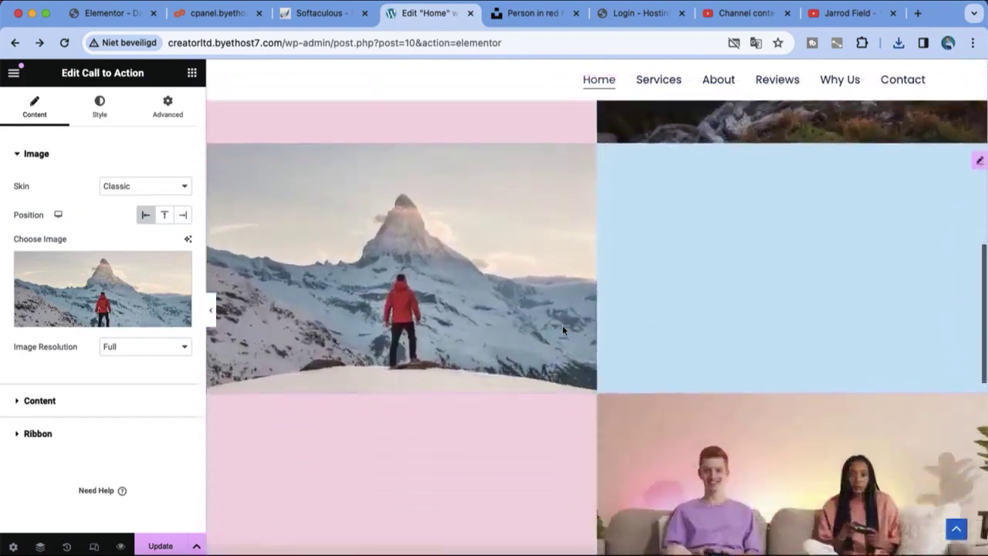
pyautogui.scroll(-2, 561, 330)
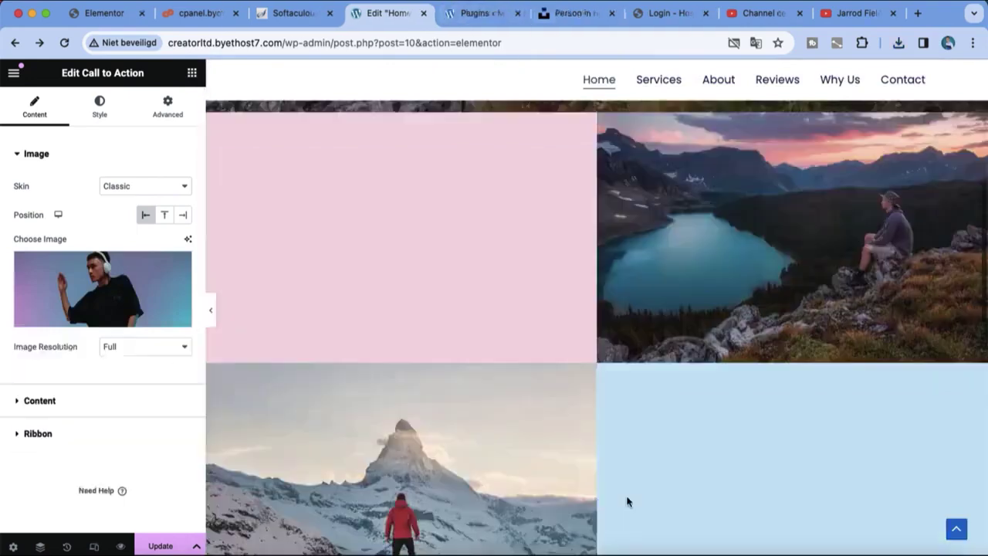
pyautogui.scroll(6, 626, 501)
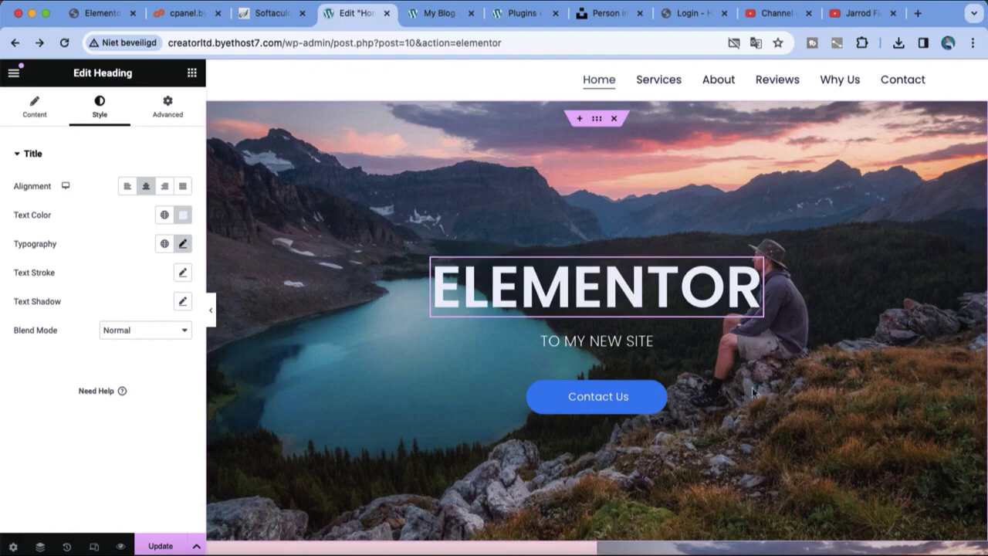
pyautogui.scroll(-2, 795, 352)
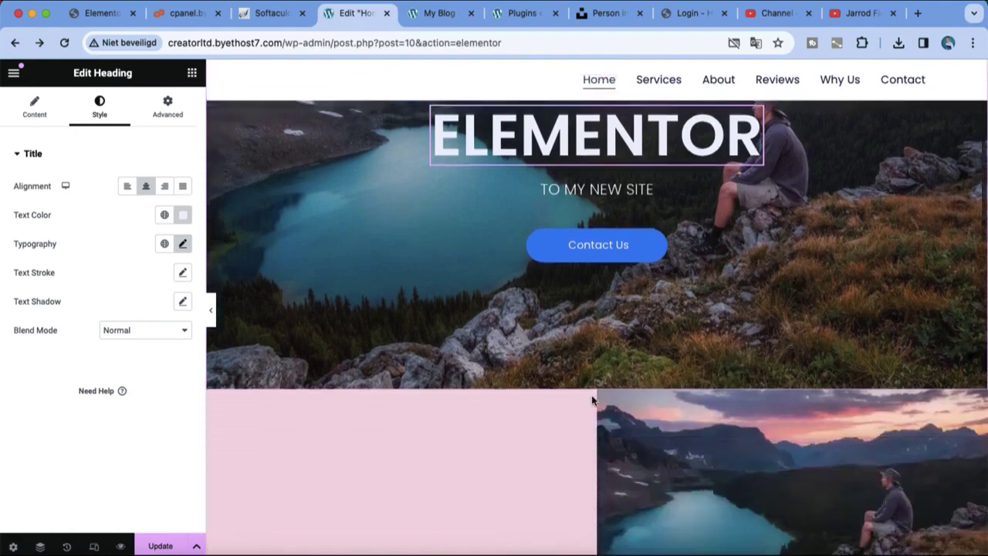
# Step: Select a gallery image cell and add a new section in the empty container
pyautogui.click(704, 472)
pyautogui.scroll(-10, 703, 463)
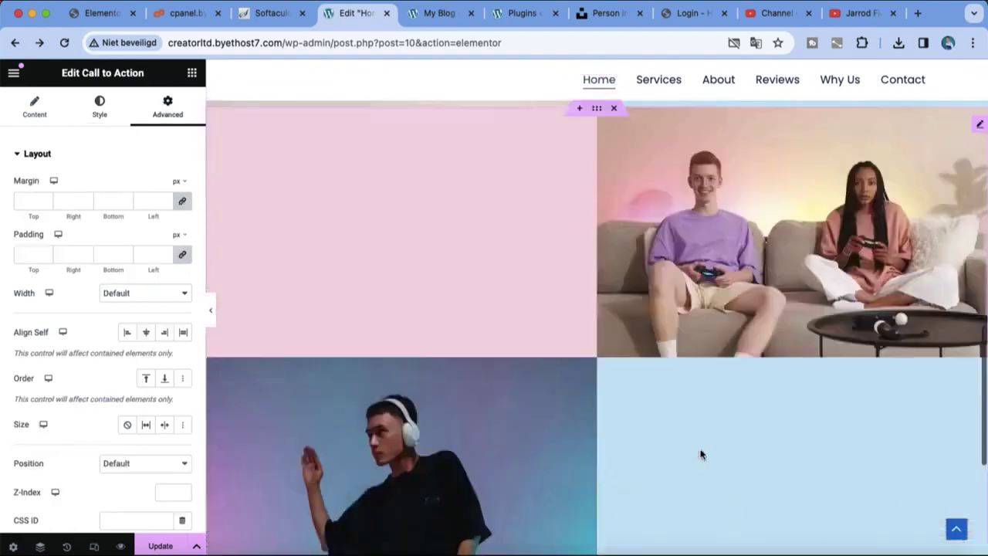
pyautogui.scroll(-4, 656, 440)
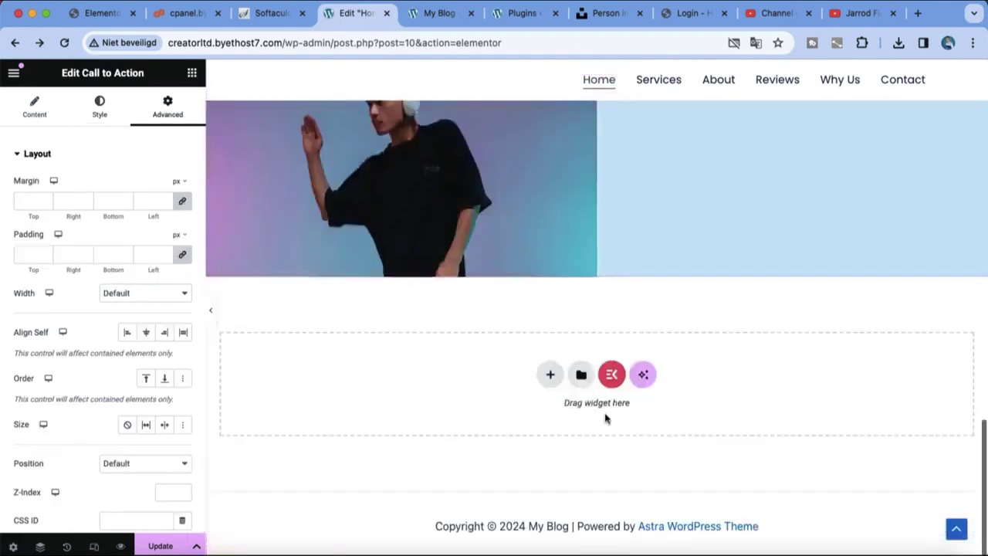
pyautogui.click(554, 375)
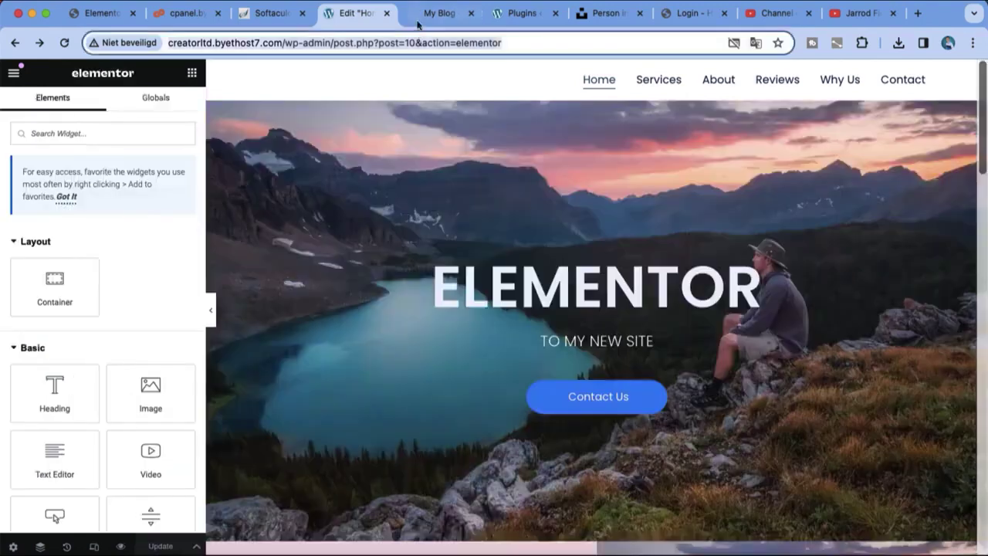
# Step: Open the live preview and scroll past the ELEMENTOR hero to the photo grid
pyautogui.click(416, 14)
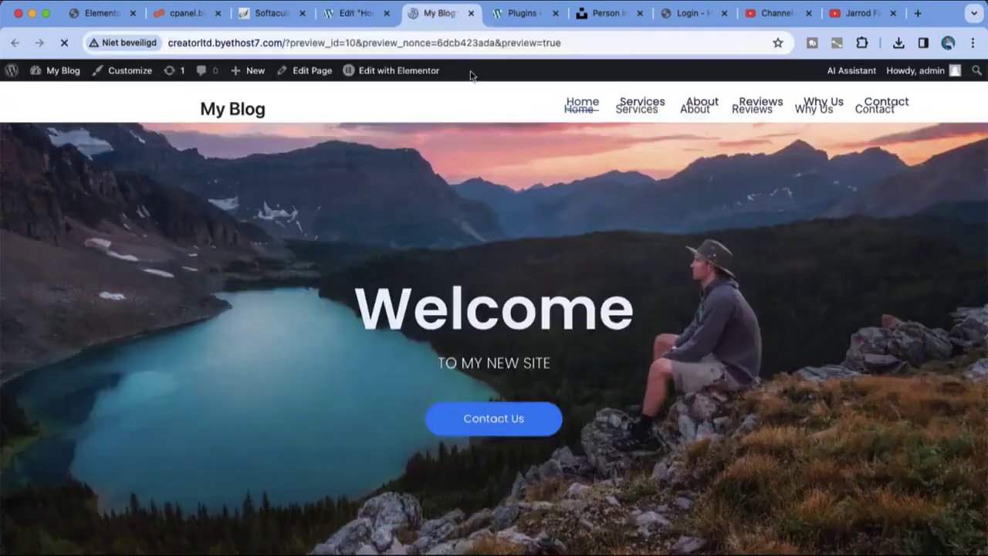
pyautogui.scroll(-5, 601, 197)
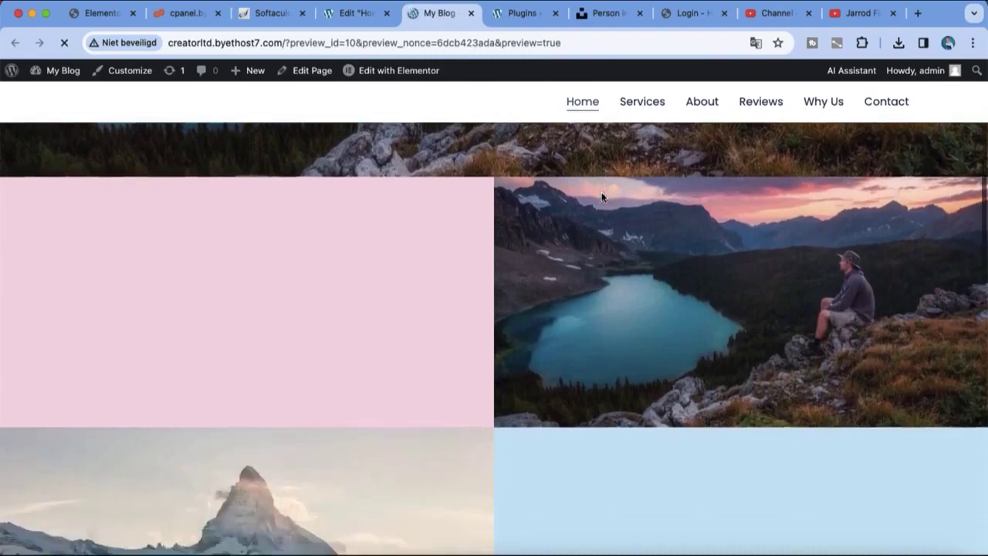
pyautogui.scroll(-2, 601, 197)
pyautogui.moveTo(985, 248); pyautogui.dragTo(985, 113)
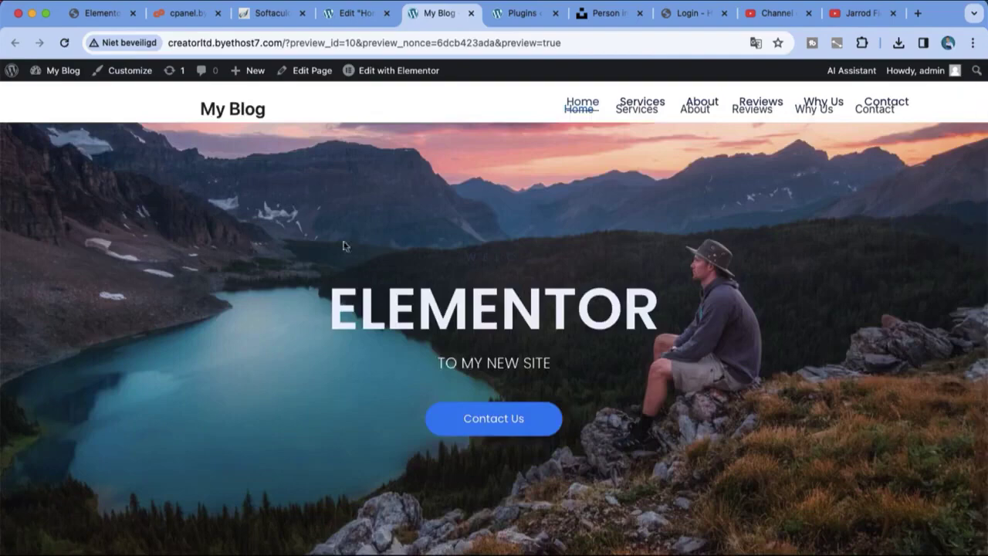
# Step: Select the hero section in the editor, then return to the preview and scroll it
pyautogui.click(341, 14)
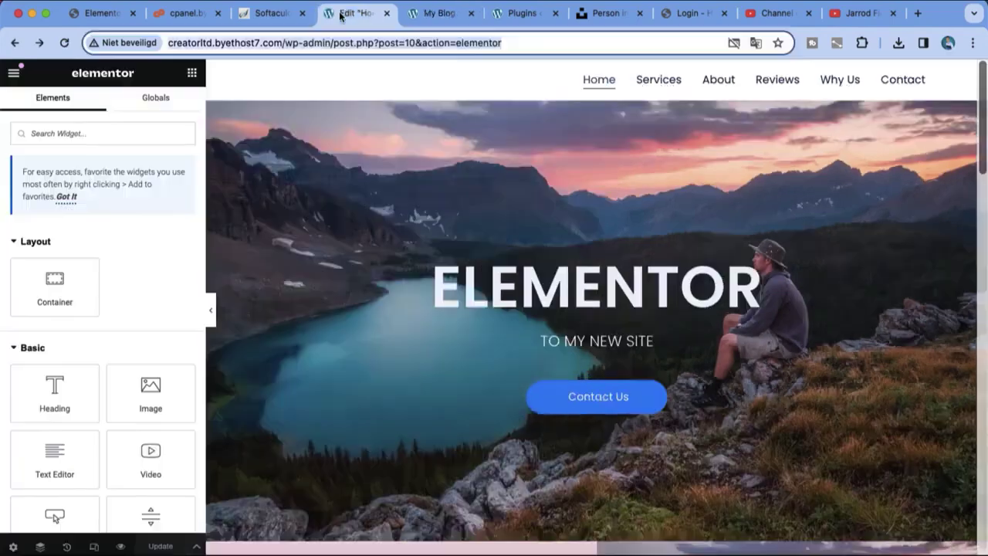
pyautogui.click(344, 242)
pyautogui.click(414, 14)
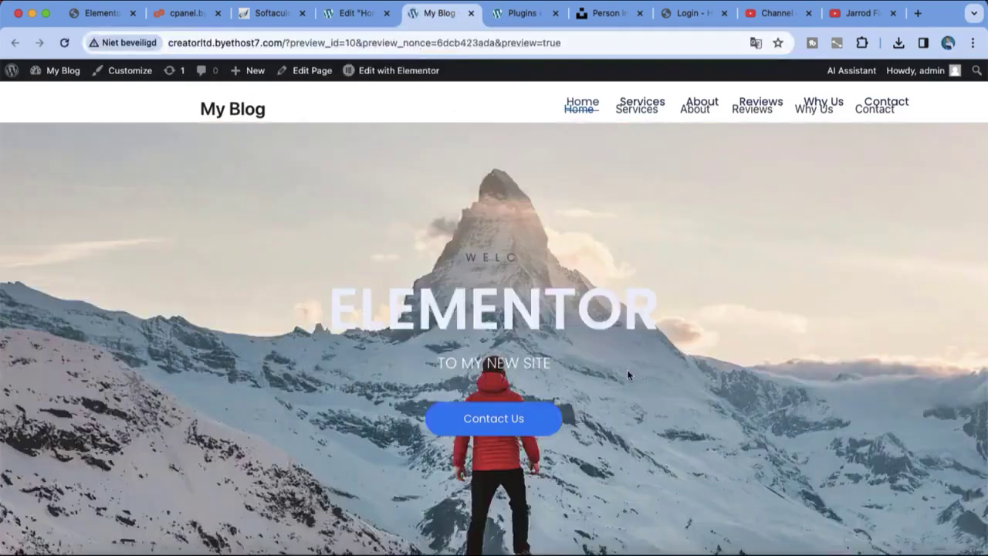
pyautogui.scroll(-5, 712, 324)
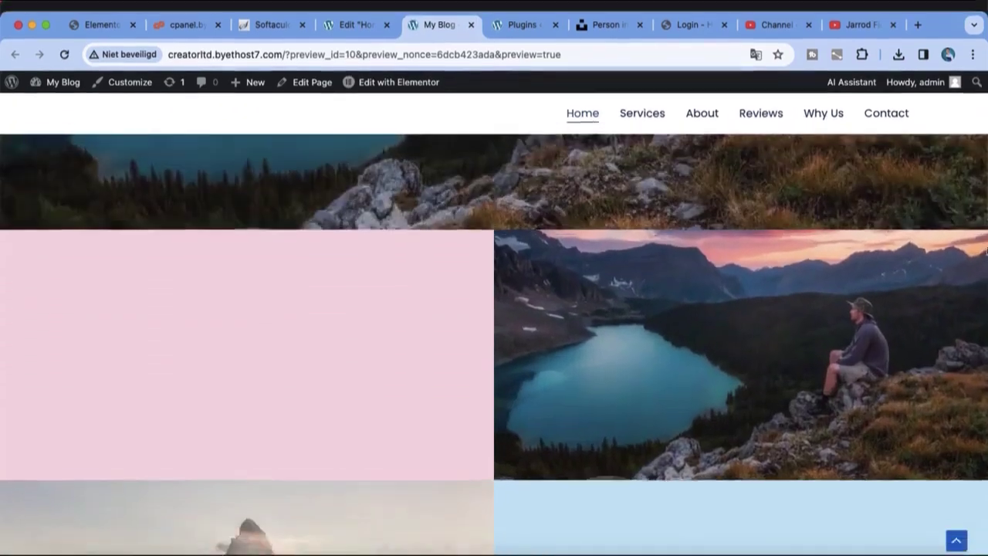
pyautogui.scroll(-3, 983, 238)
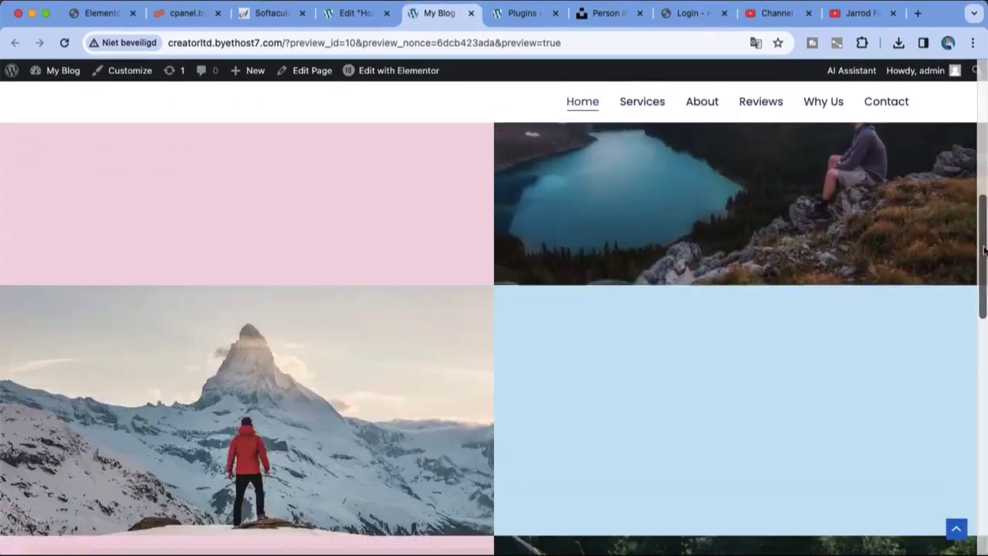